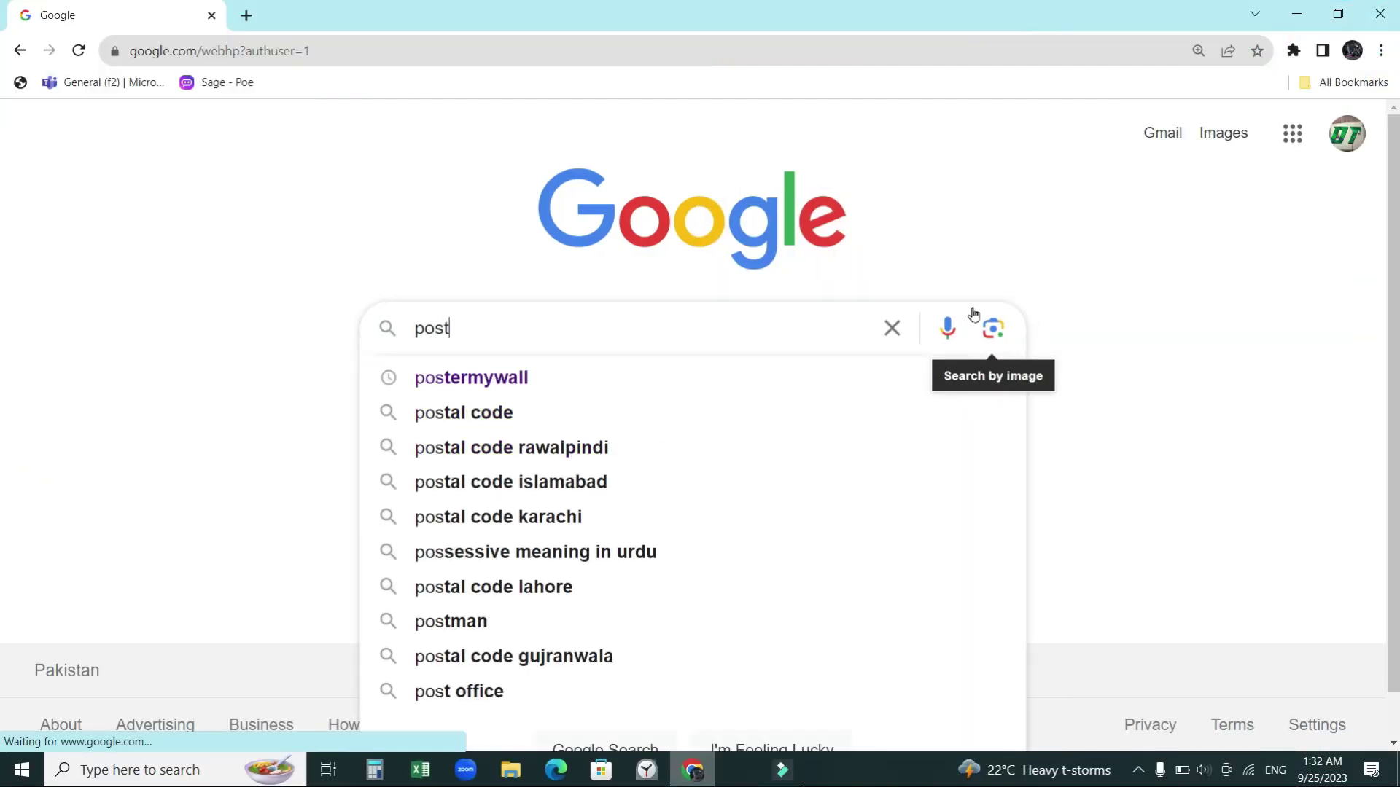
- Search Google for 'postermywall' and open the official PosterMyWall website
type("er")
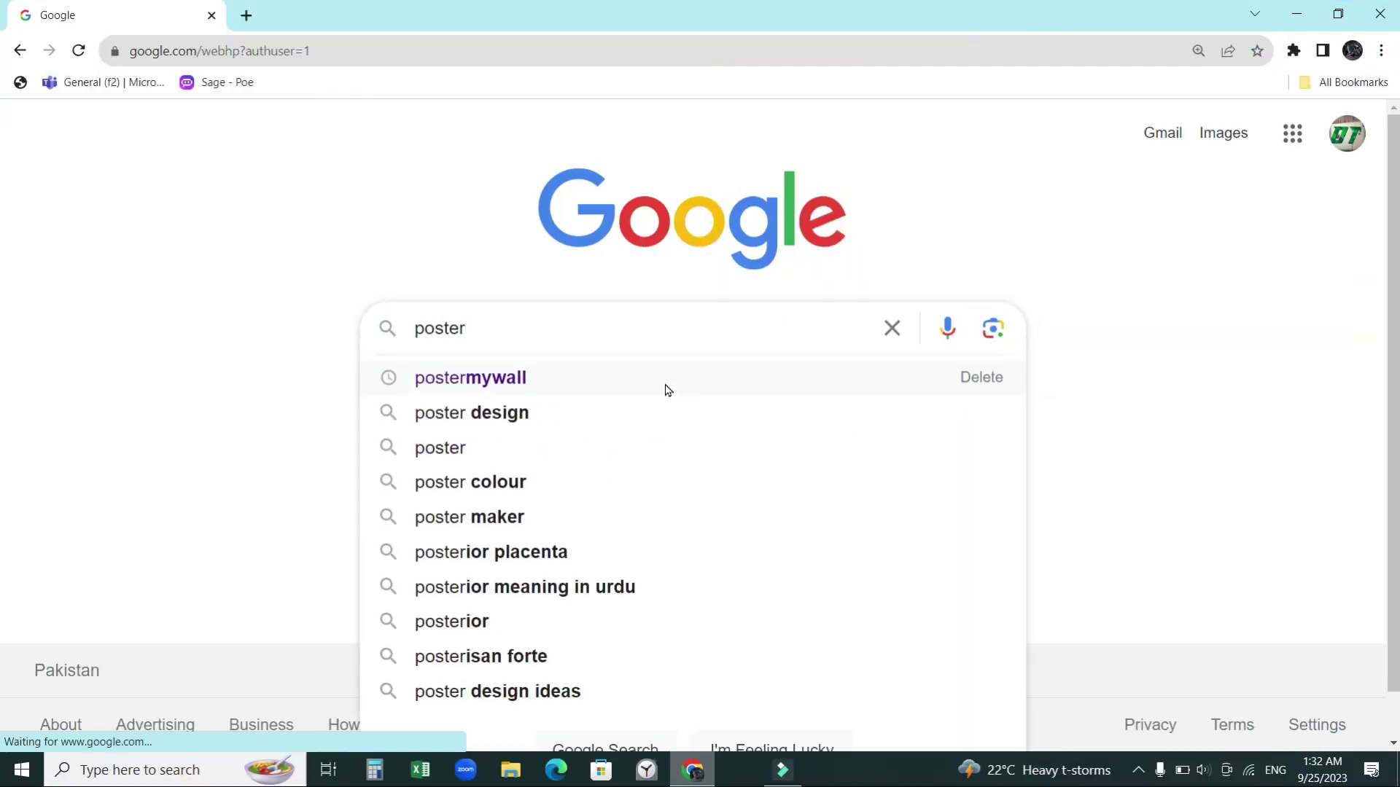
left_click(668, 390)
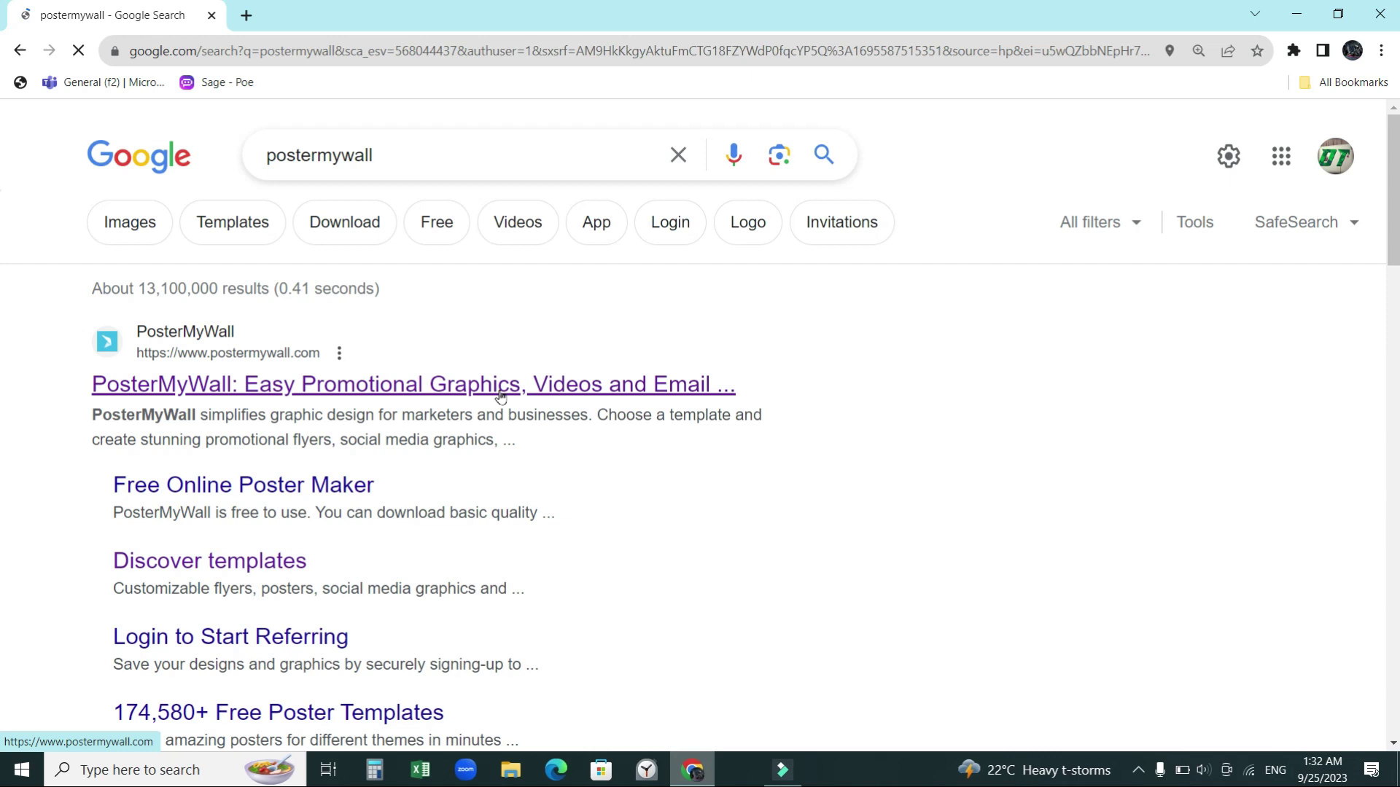
scroll(500, 394, "down", 1)
scroll(500, 394, "up", 1)
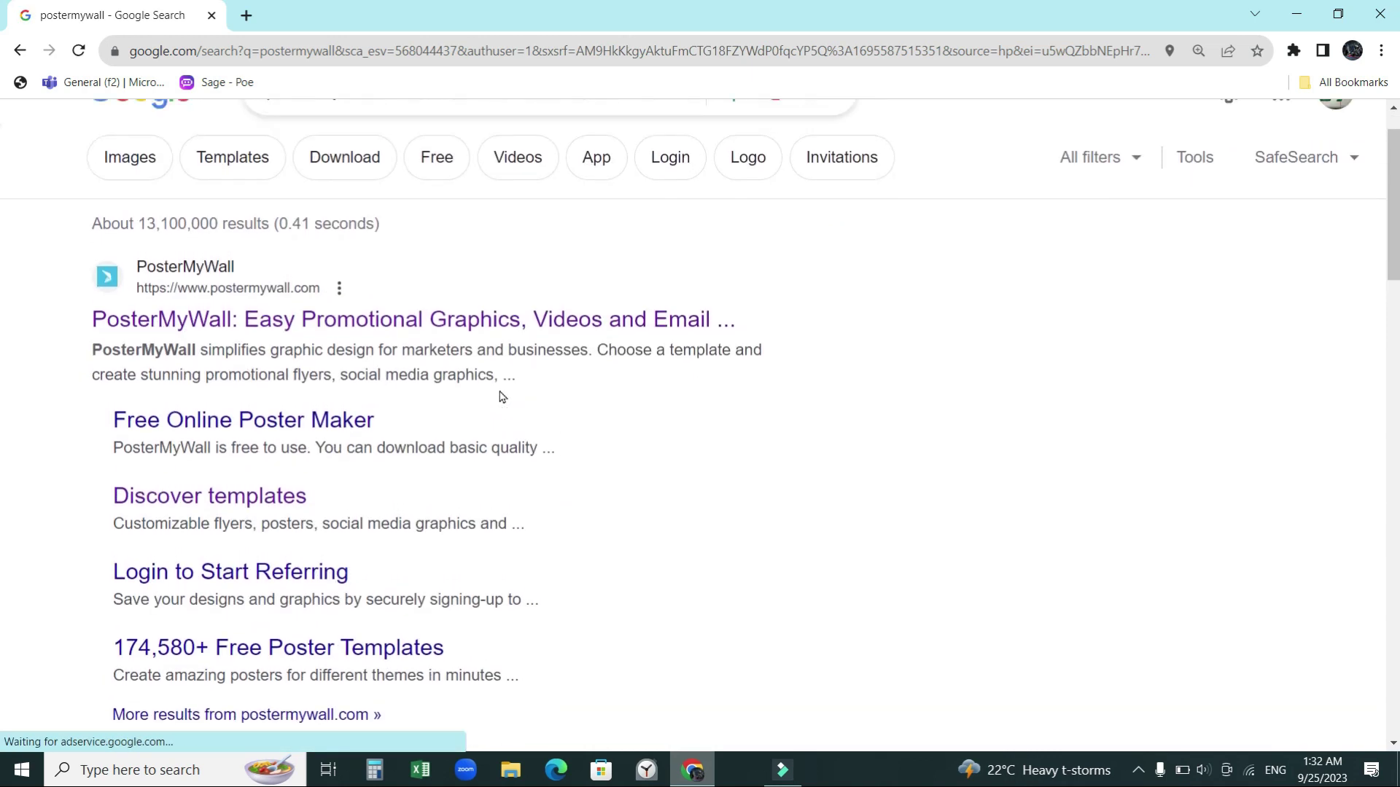
left_click(502, 386)
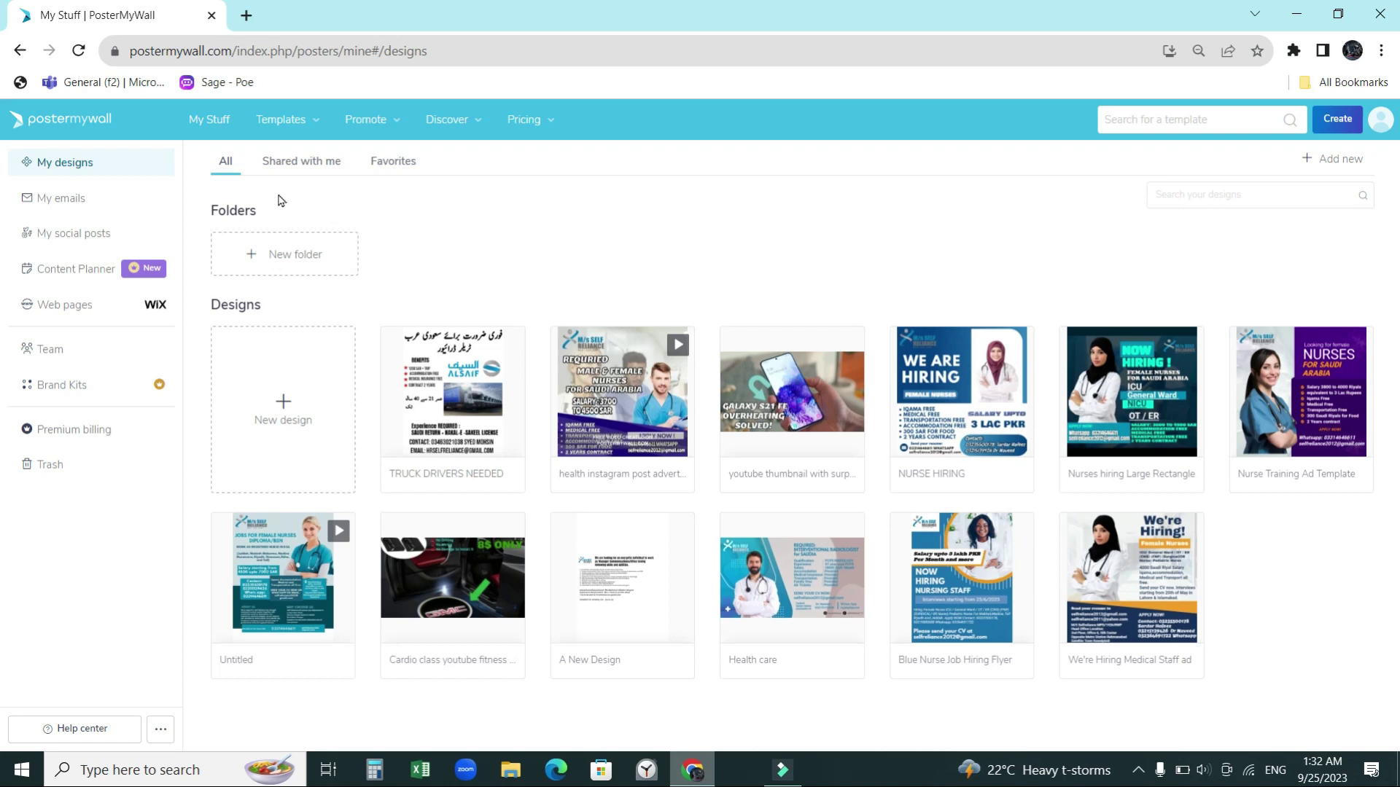
- Go to the PosterMyWall home page using the site logo
left_click(47, 125)
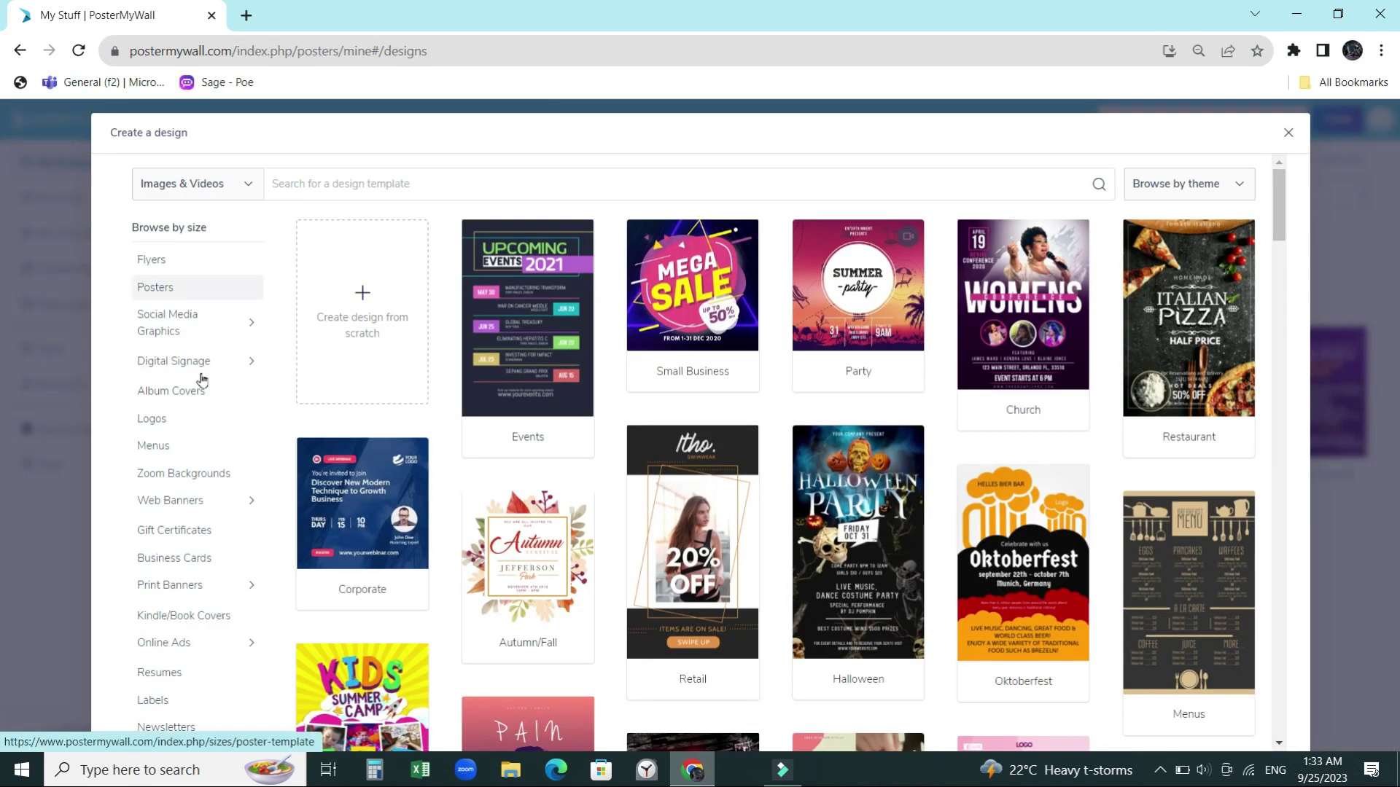
- Browse the Create a design template categories, then return to the top
scroll(202, 379, "down", 5)
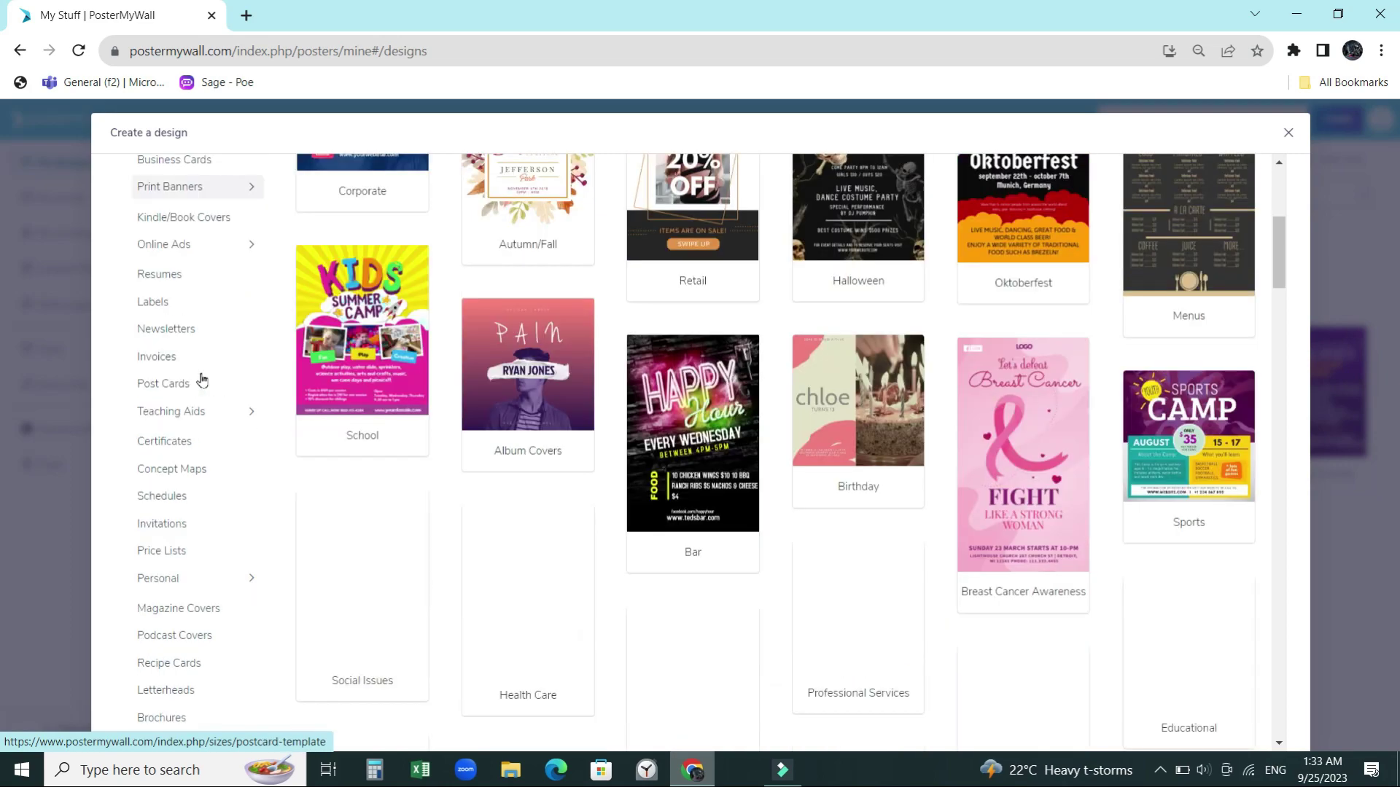
scroll(202, 379, "down", 2)
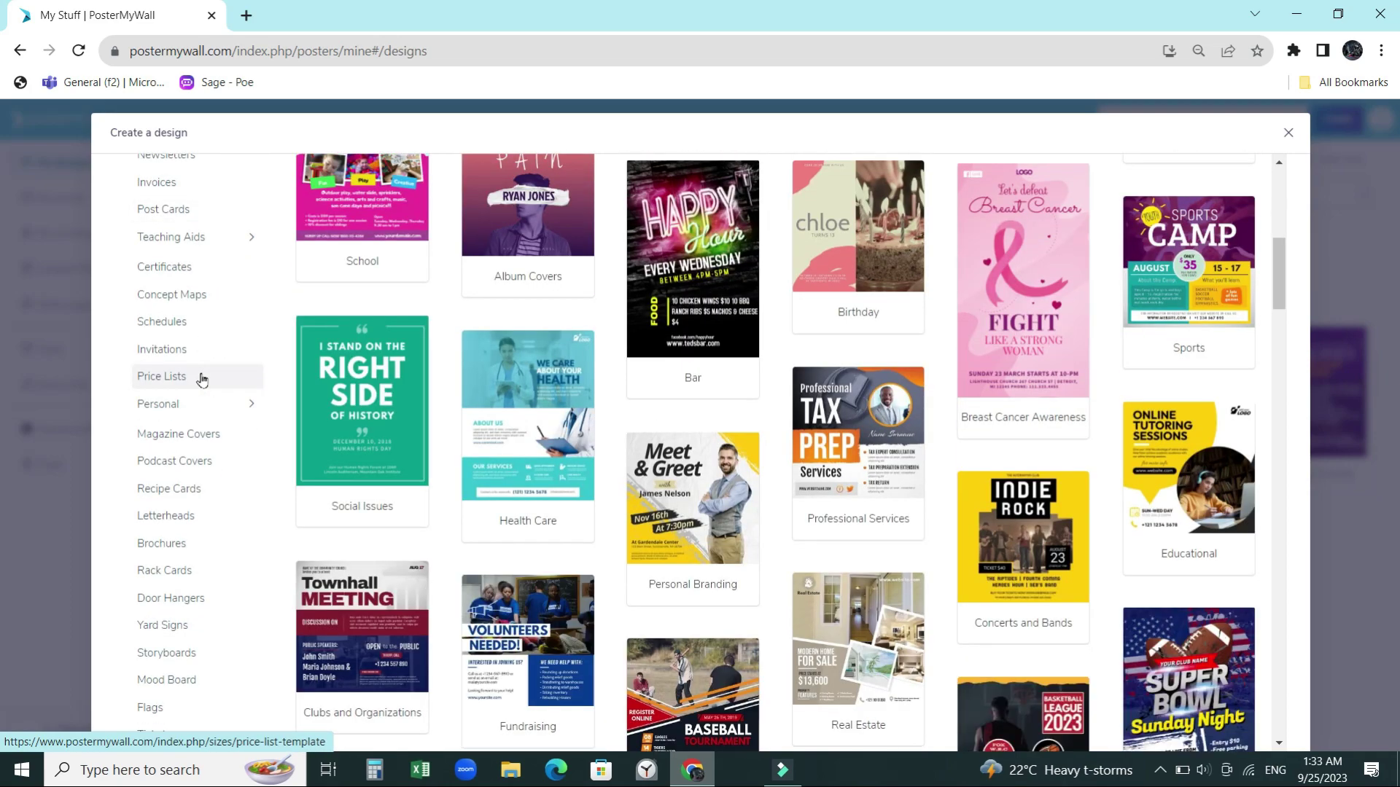
scroll(202, 379, "down", 2)
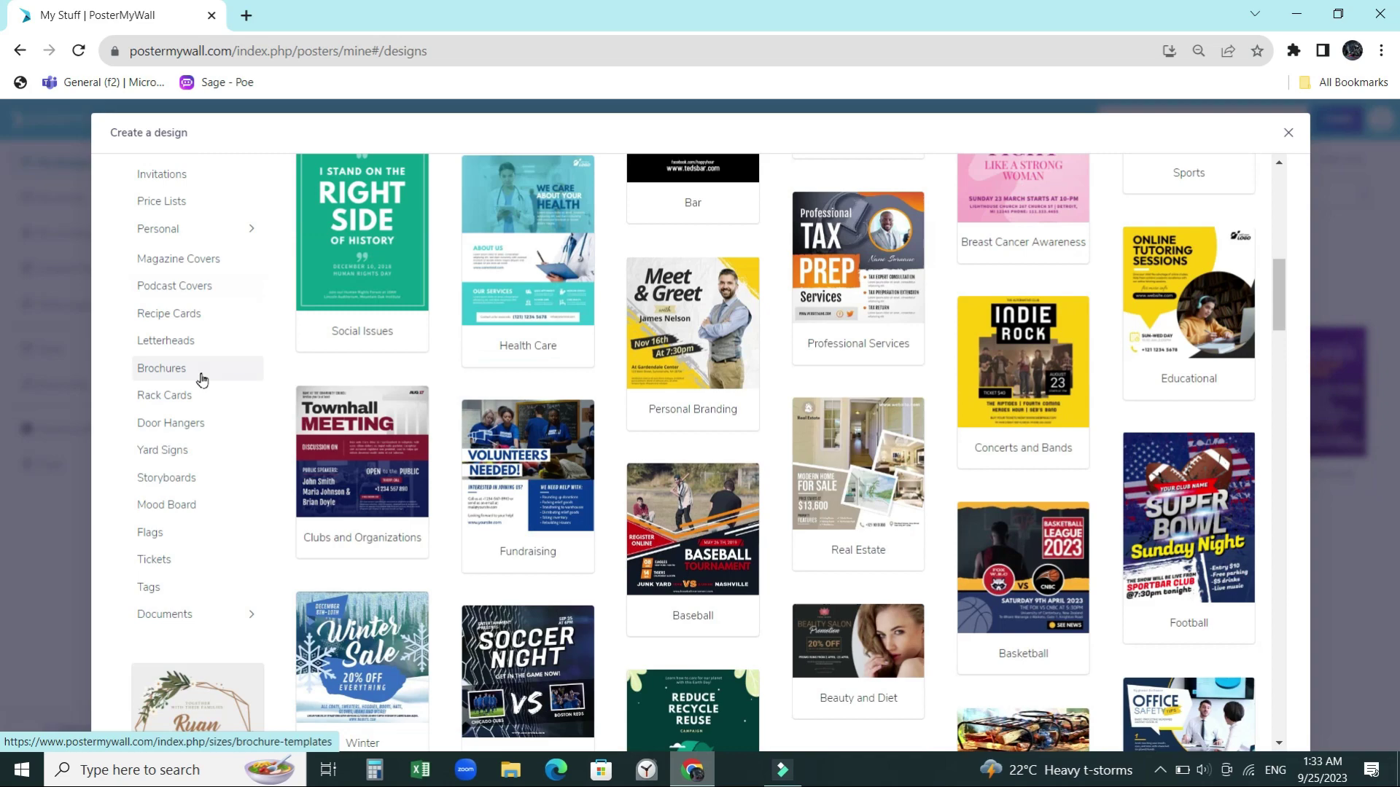
scroll(202, 379, "down", 2)
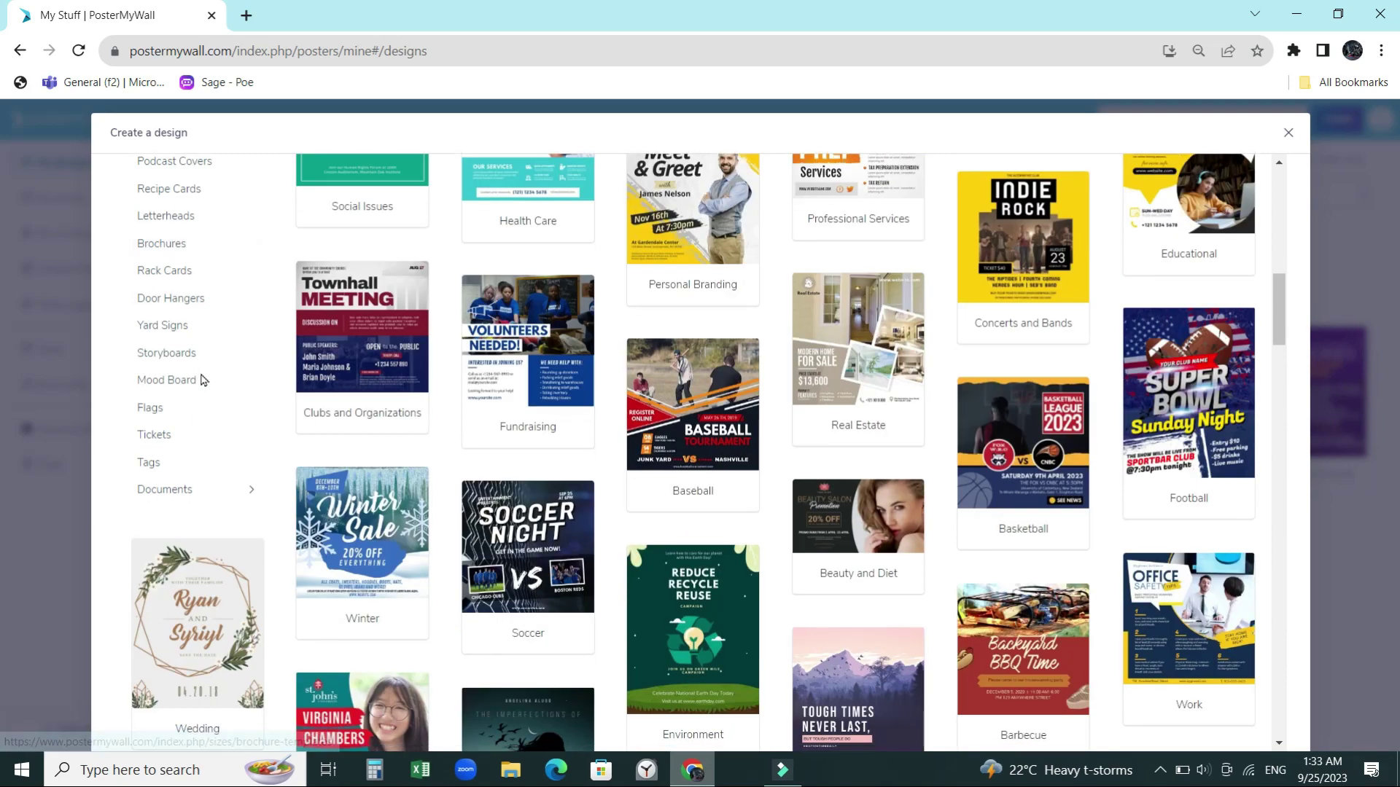
scroll(204, 380, "down", 2)
scroll(203, 380, "down", 6)
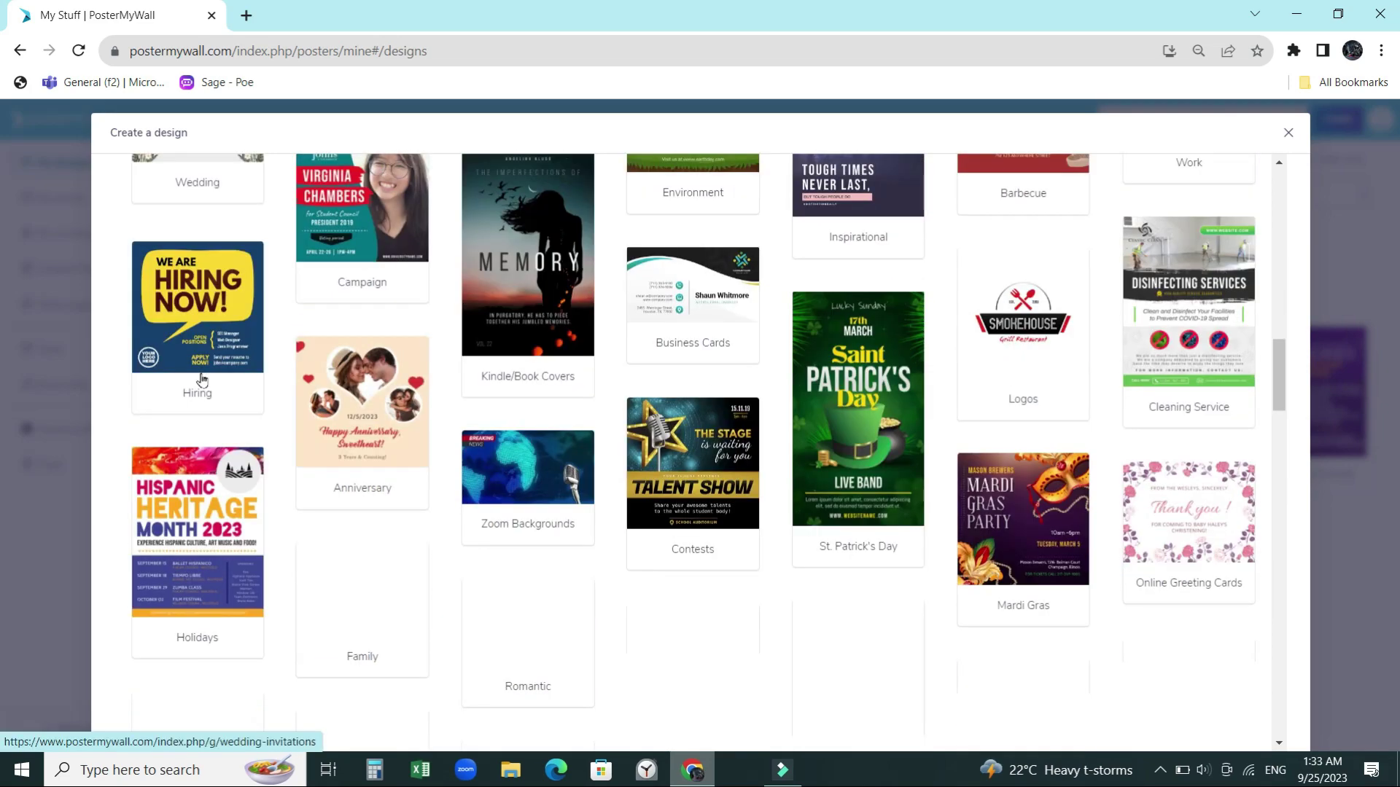
scroll(202, 377, "down", 3)
scroll(202, 379, "down", 2)
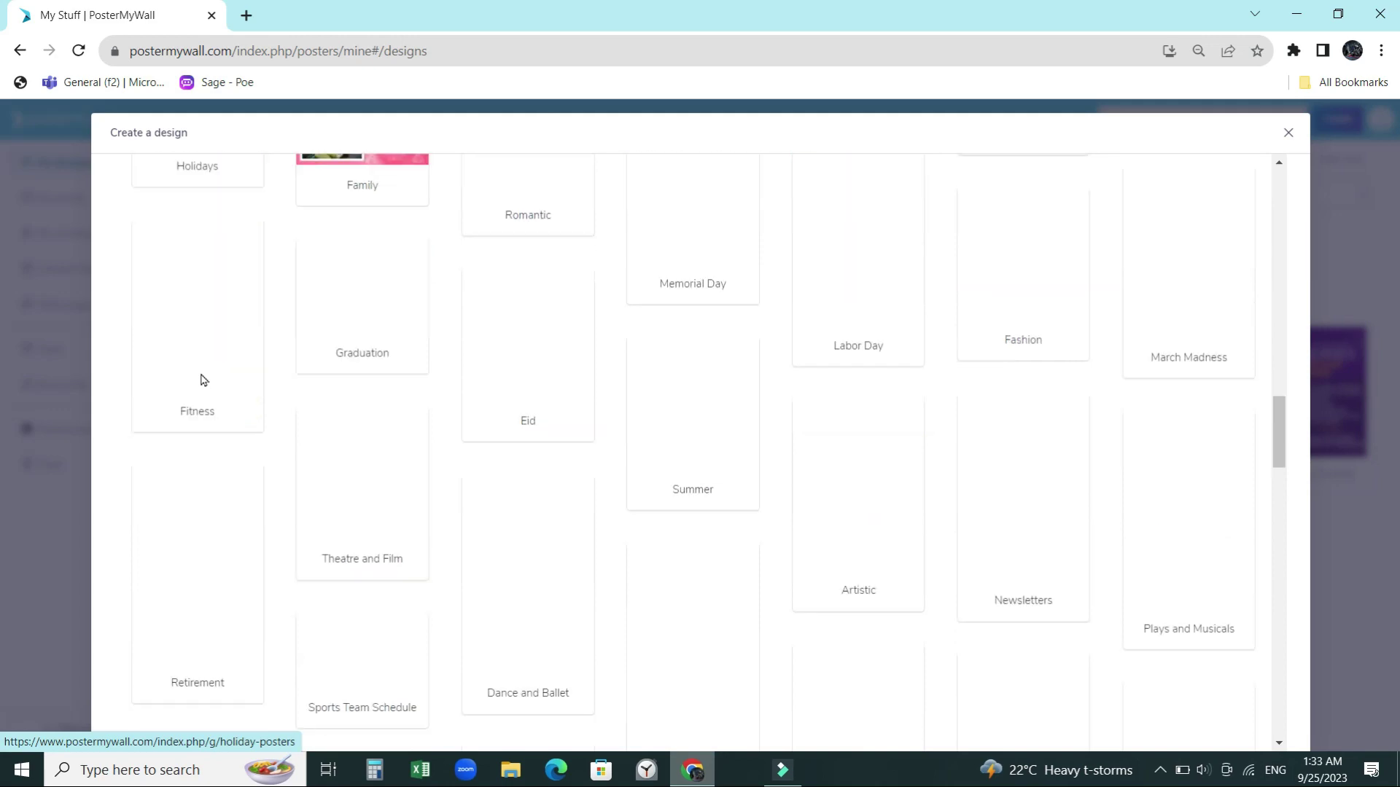
scroll(202, 380, "up", 1)
scroll(202, 379, "up", 5)
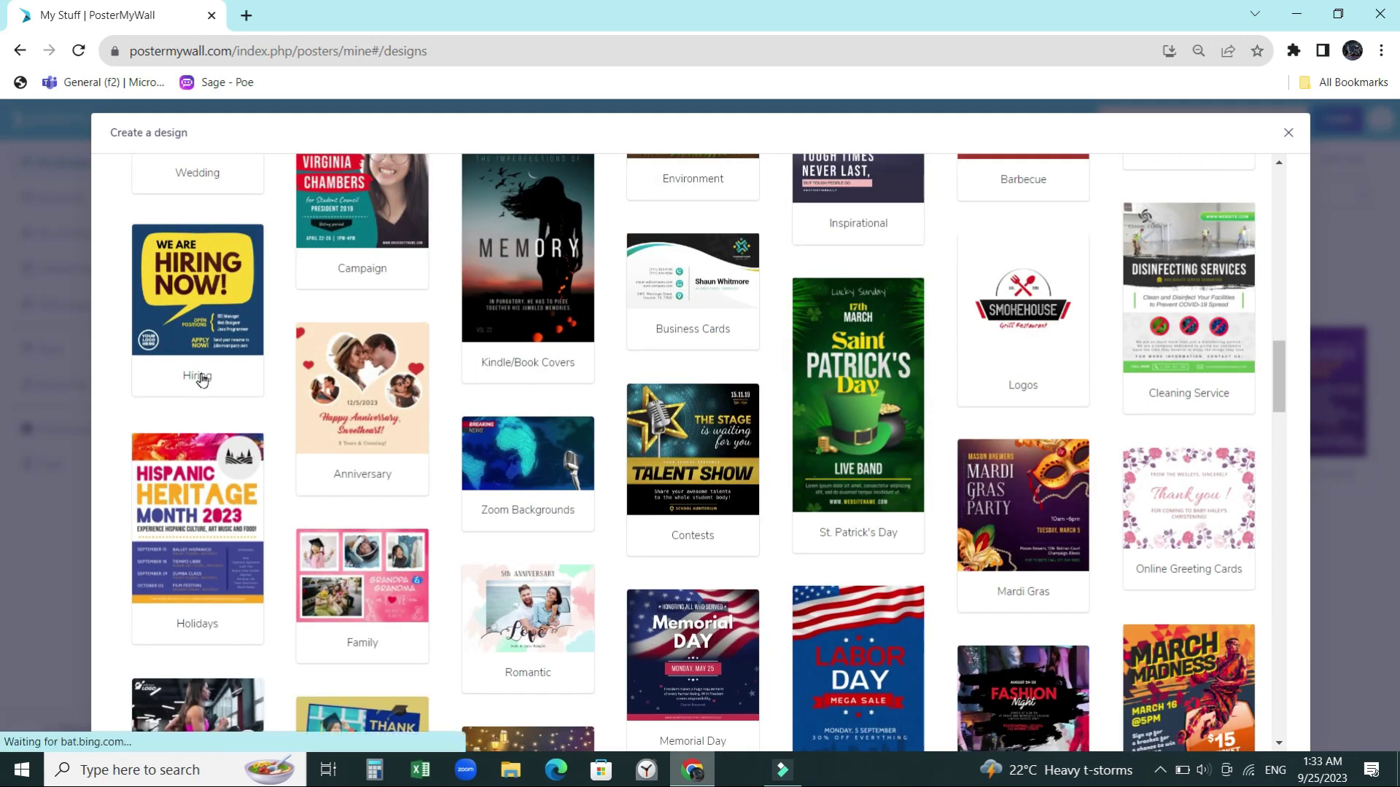
scroll(202, 379, "up", 2)
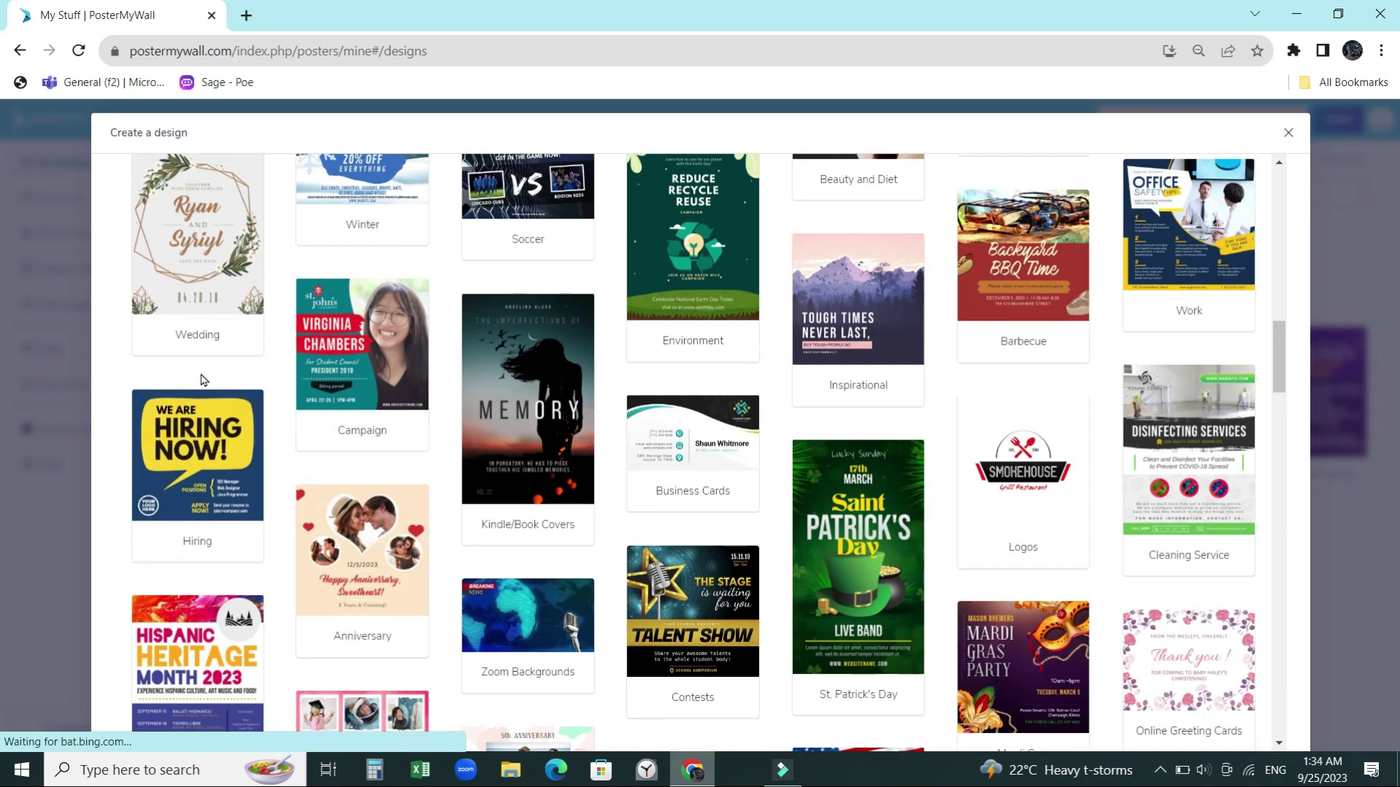
scroll(201, 379, "down", 1)
scroll(202, 379, "down", 3)
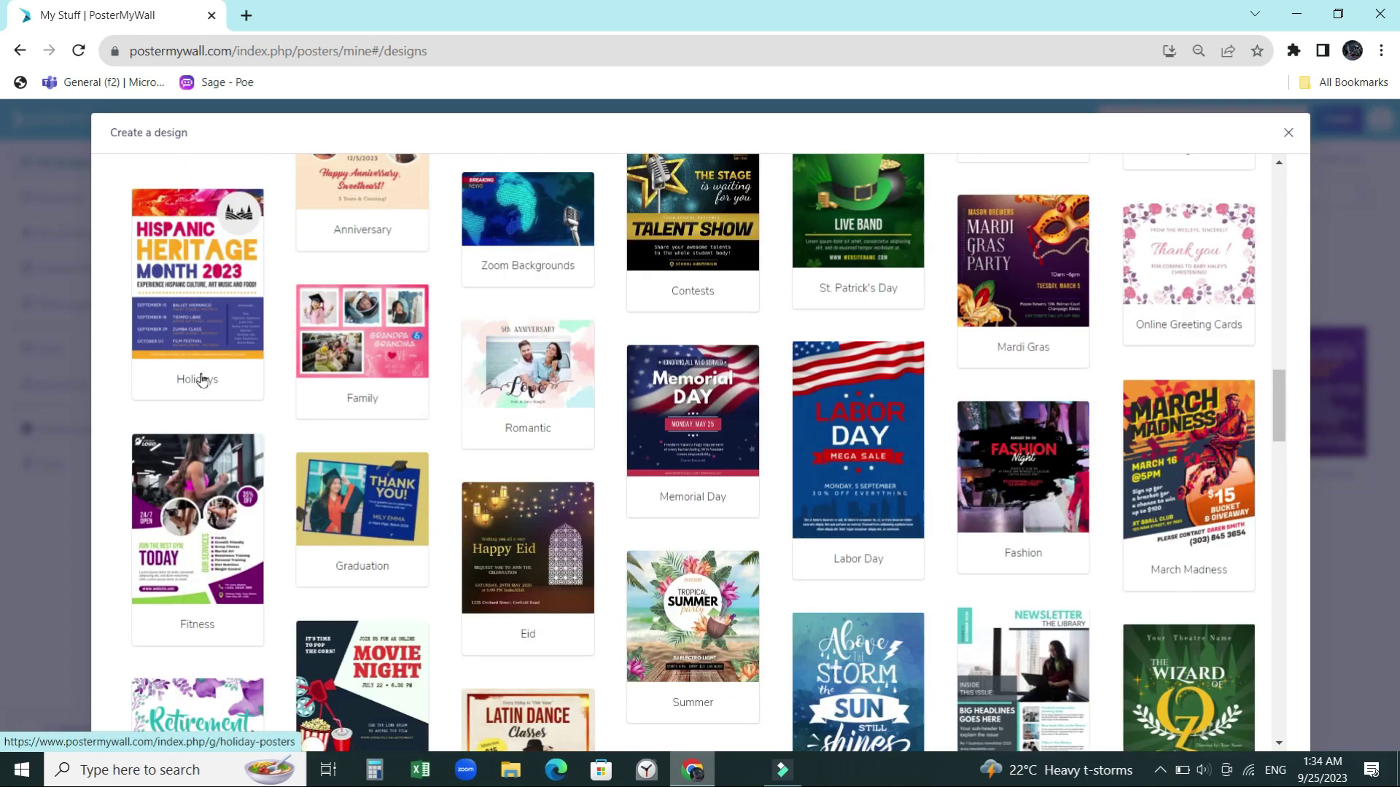
scroll(202, 379, "down", 6)
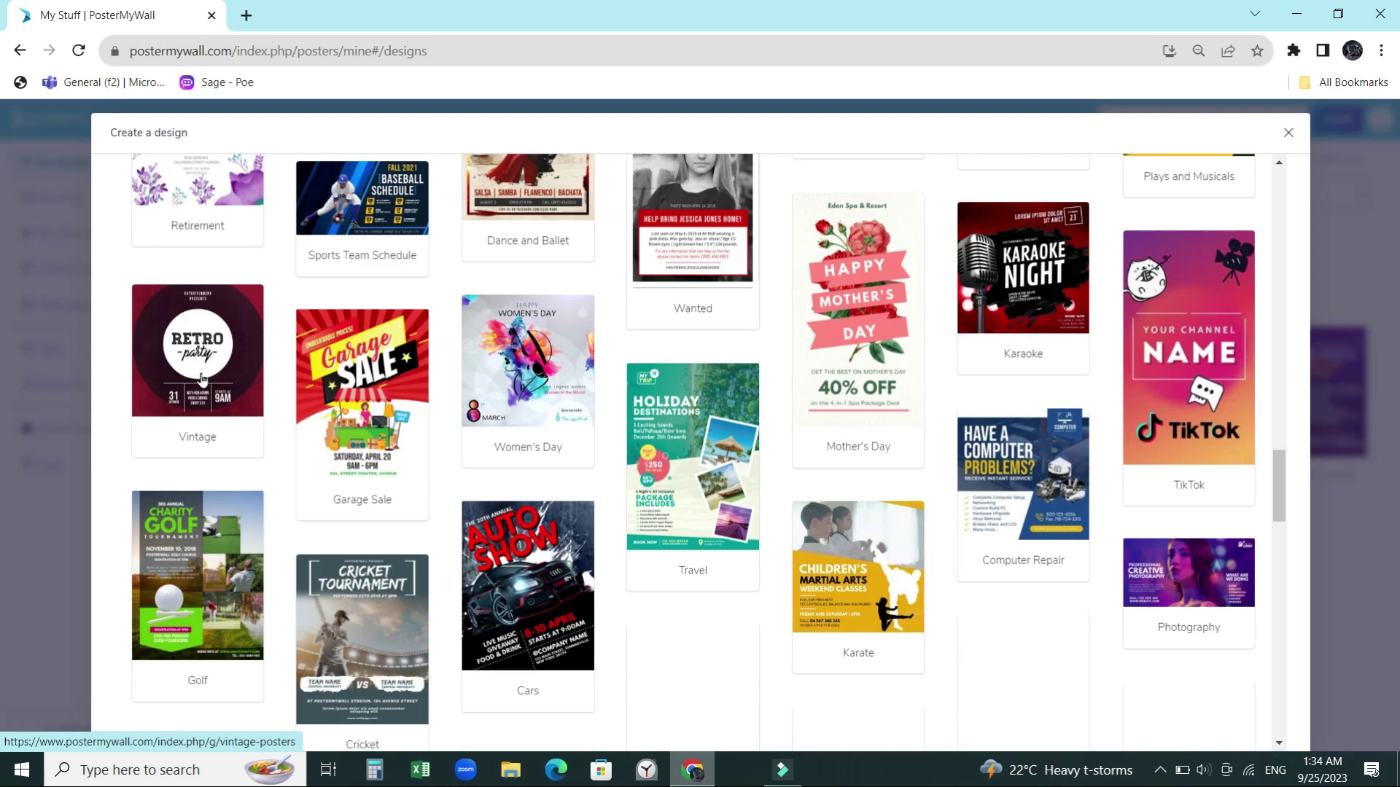
scroll(202, 379, "down", 3)
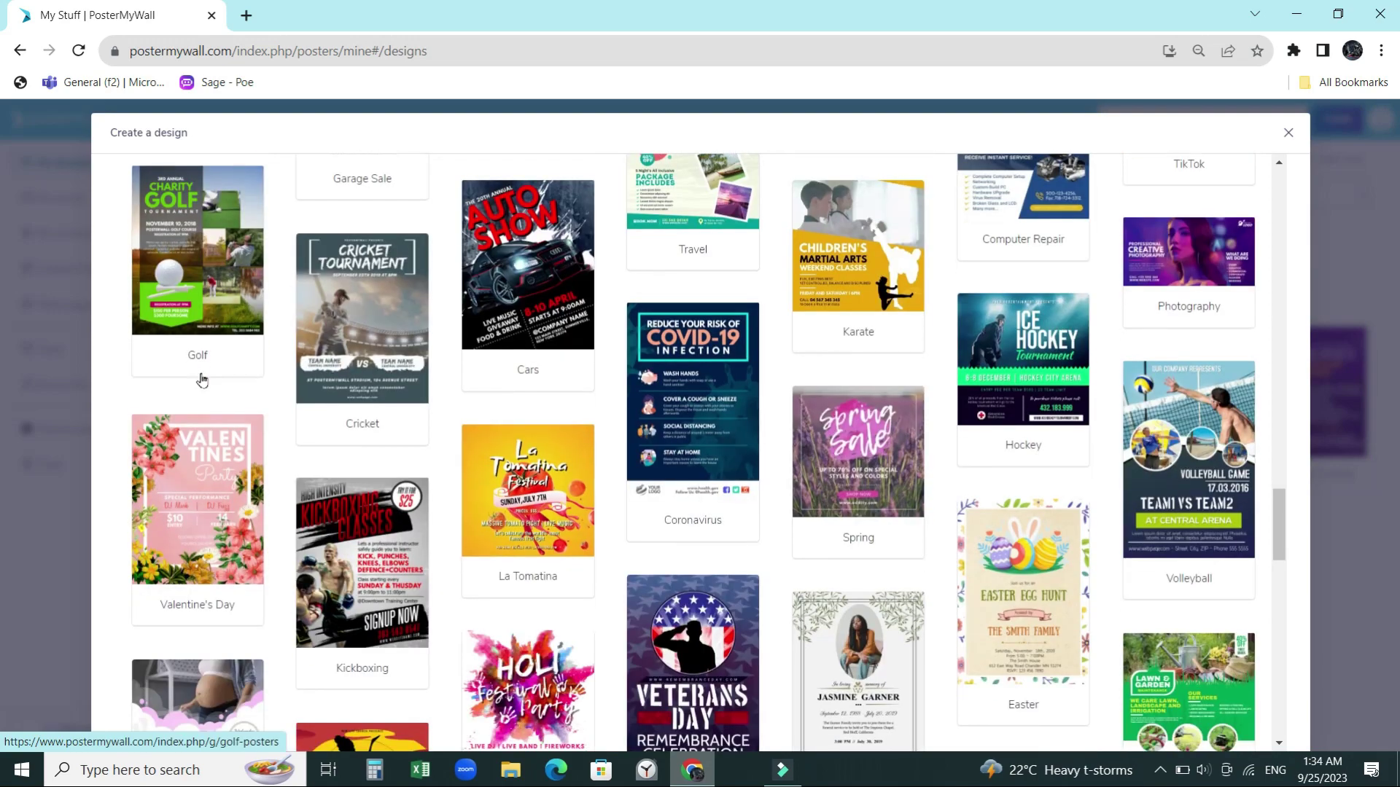
scroll(202, 379, "down", 3)
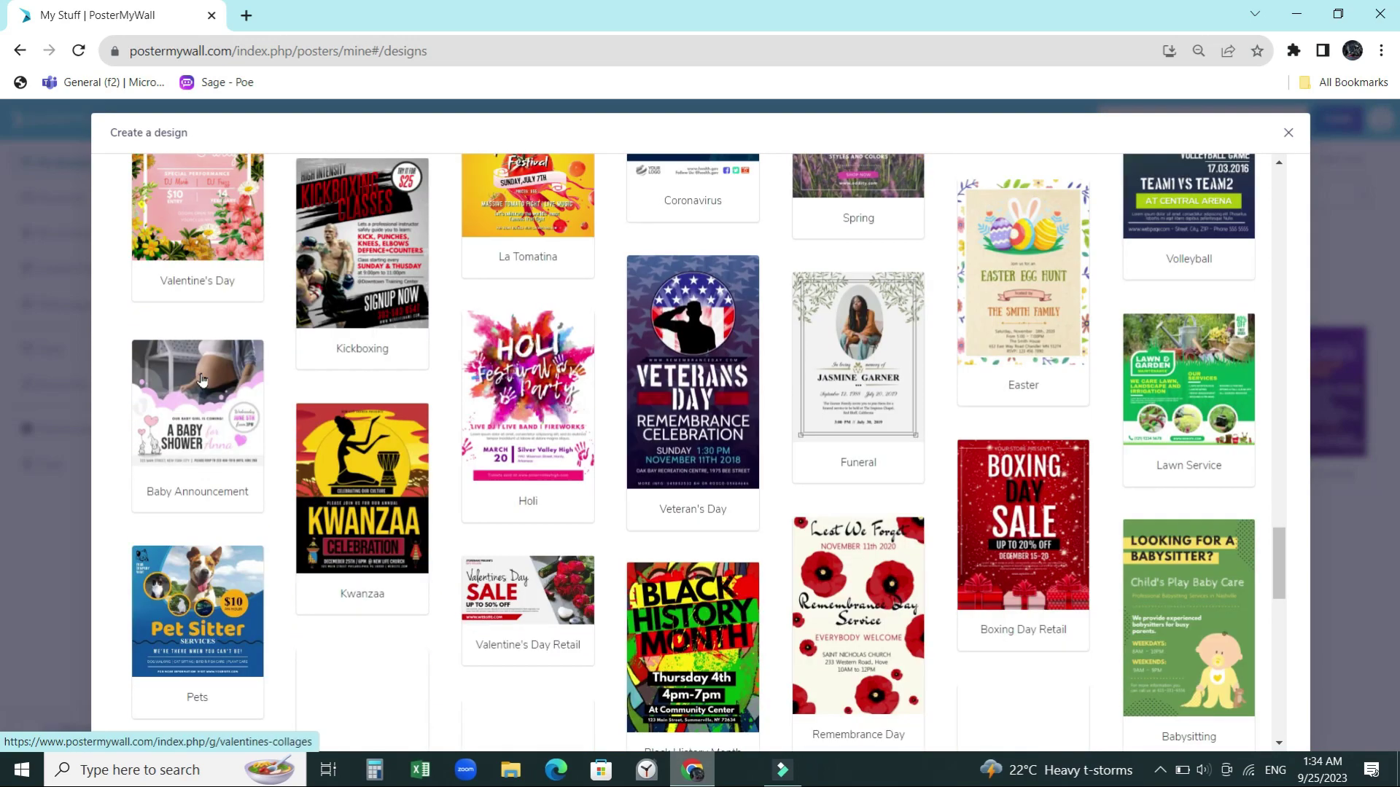
scroll(202, 379, "down", 3)
scroll(202, 379, "up", 8)
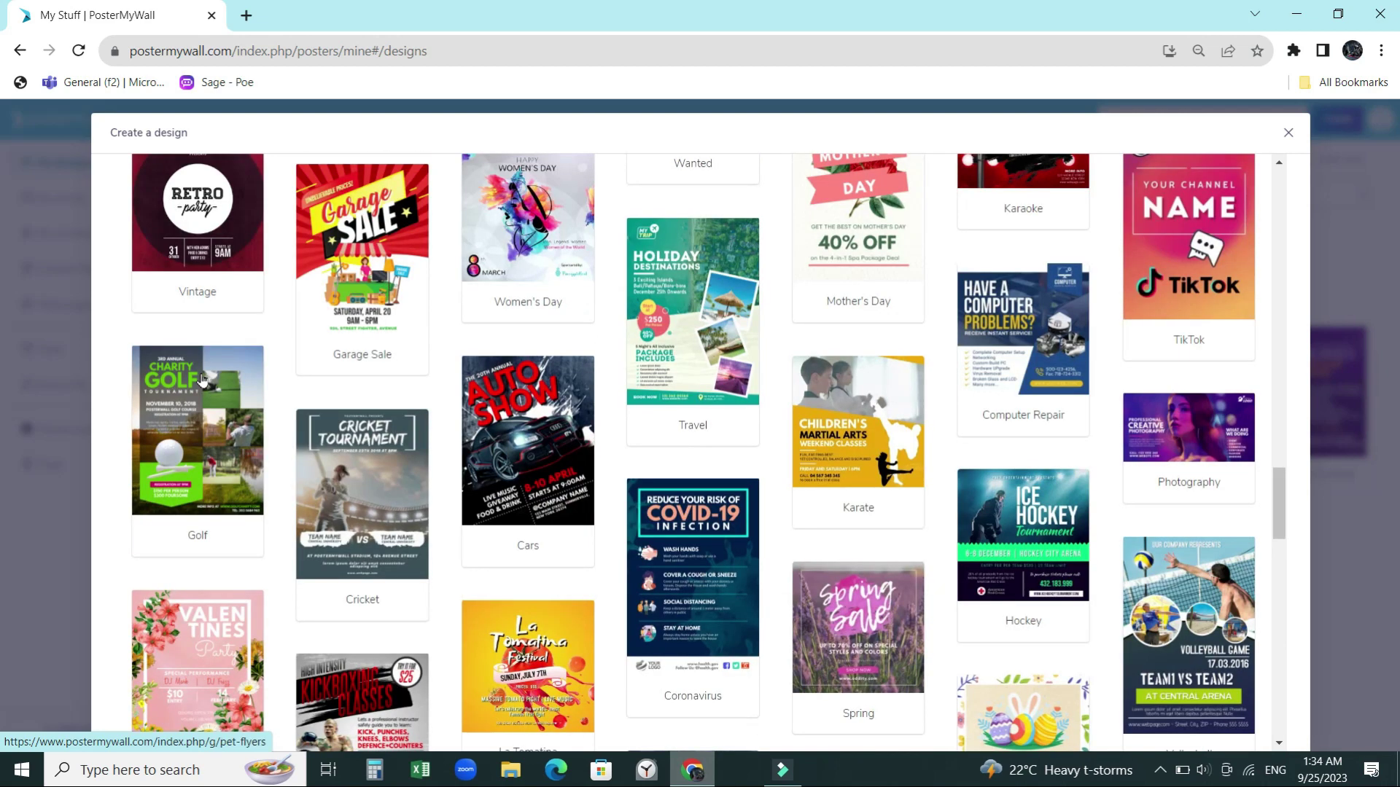
scroll(346, 201, "up", 10)
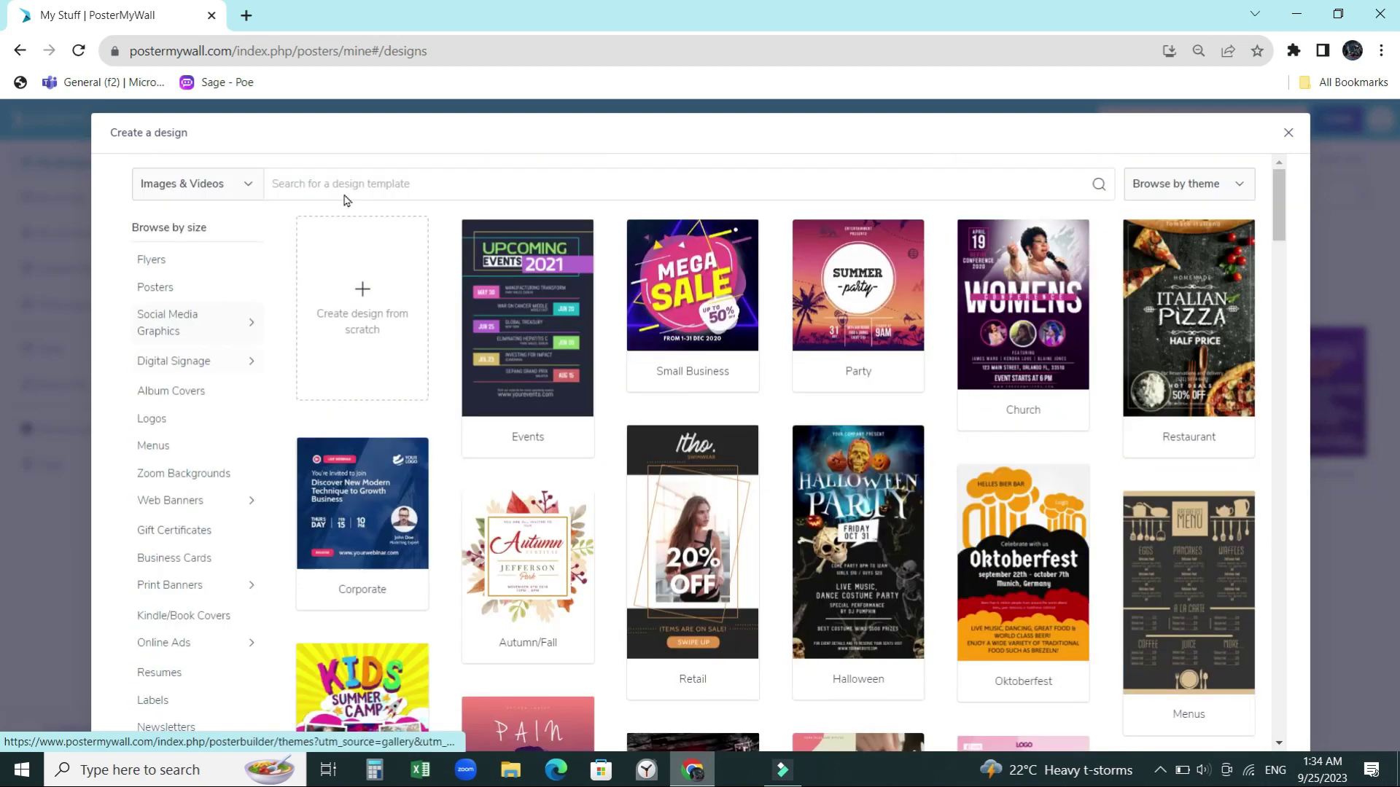
- Search the design templates for 'health', correcting the mistyped letters
left_click(344, 187)
type("hwe")
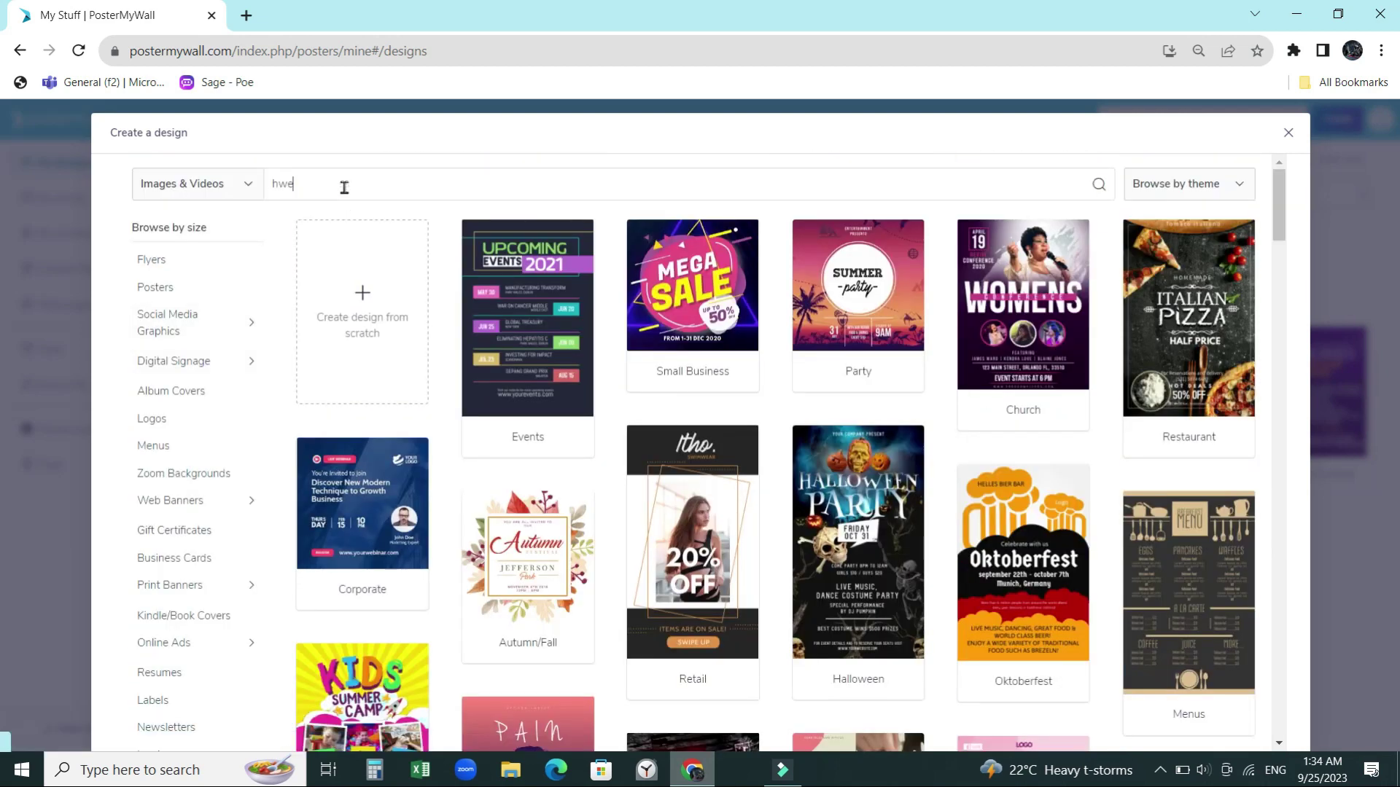
key("BackSpace")
type("ea")
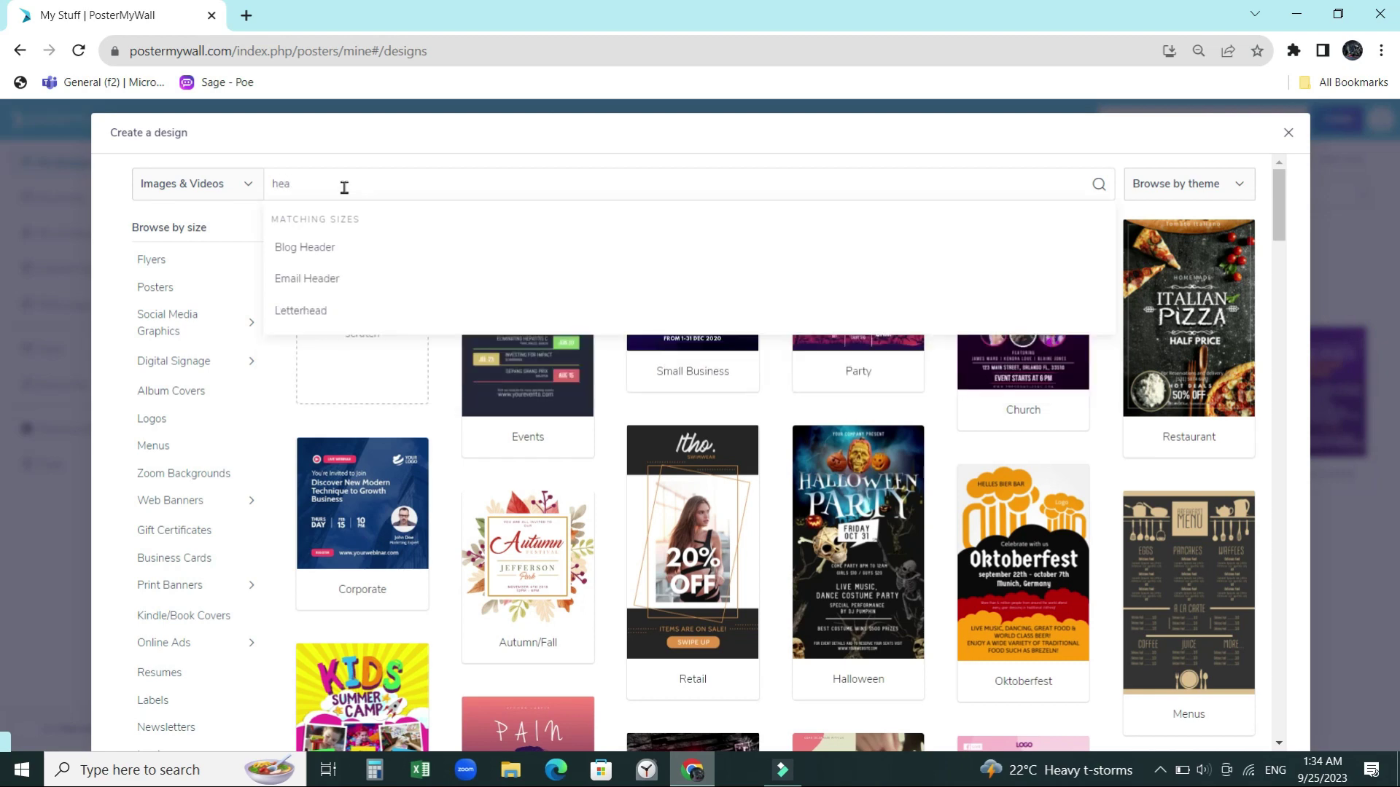
type("l")
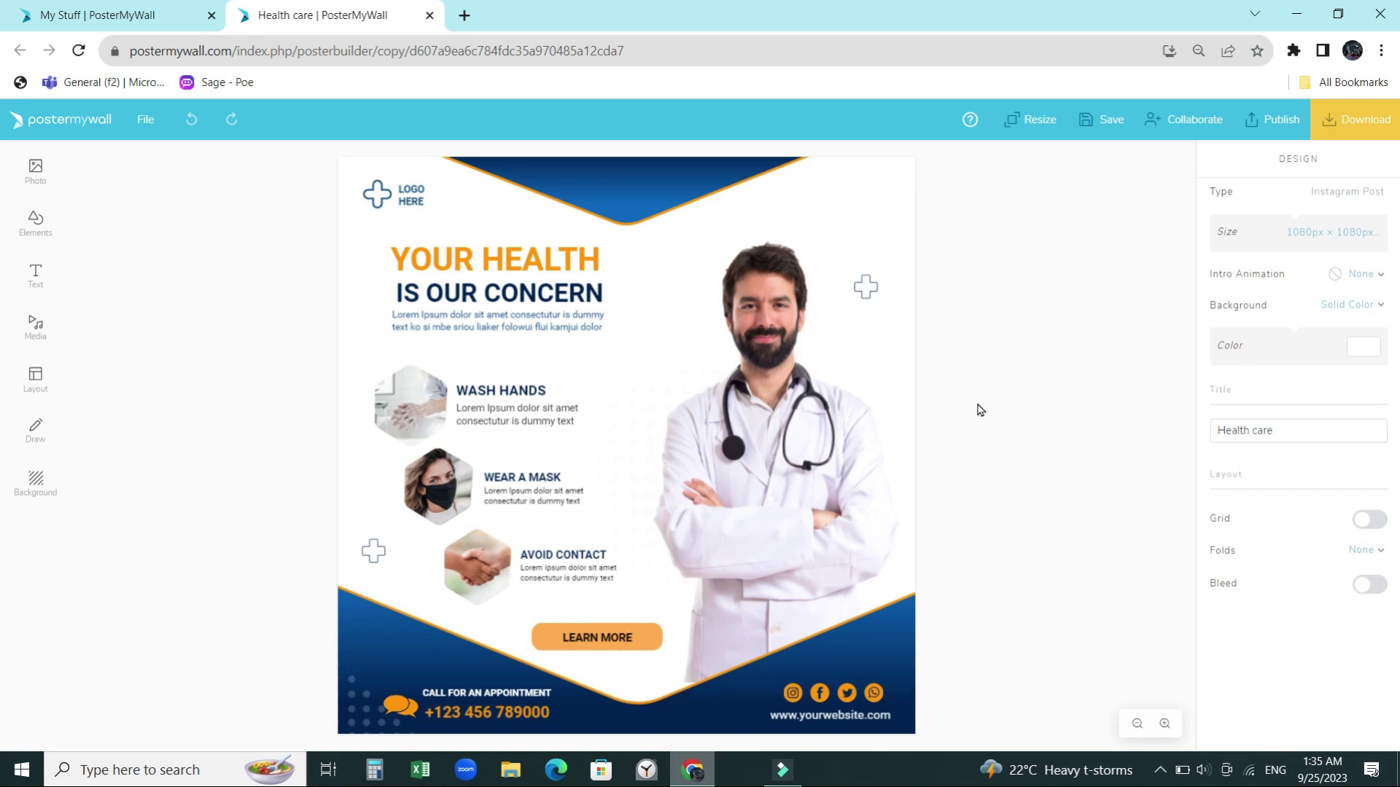
- Replace 'yourwebsite' in the poster's website address with 'testing123'
scroll(979, 410, "up", 5)
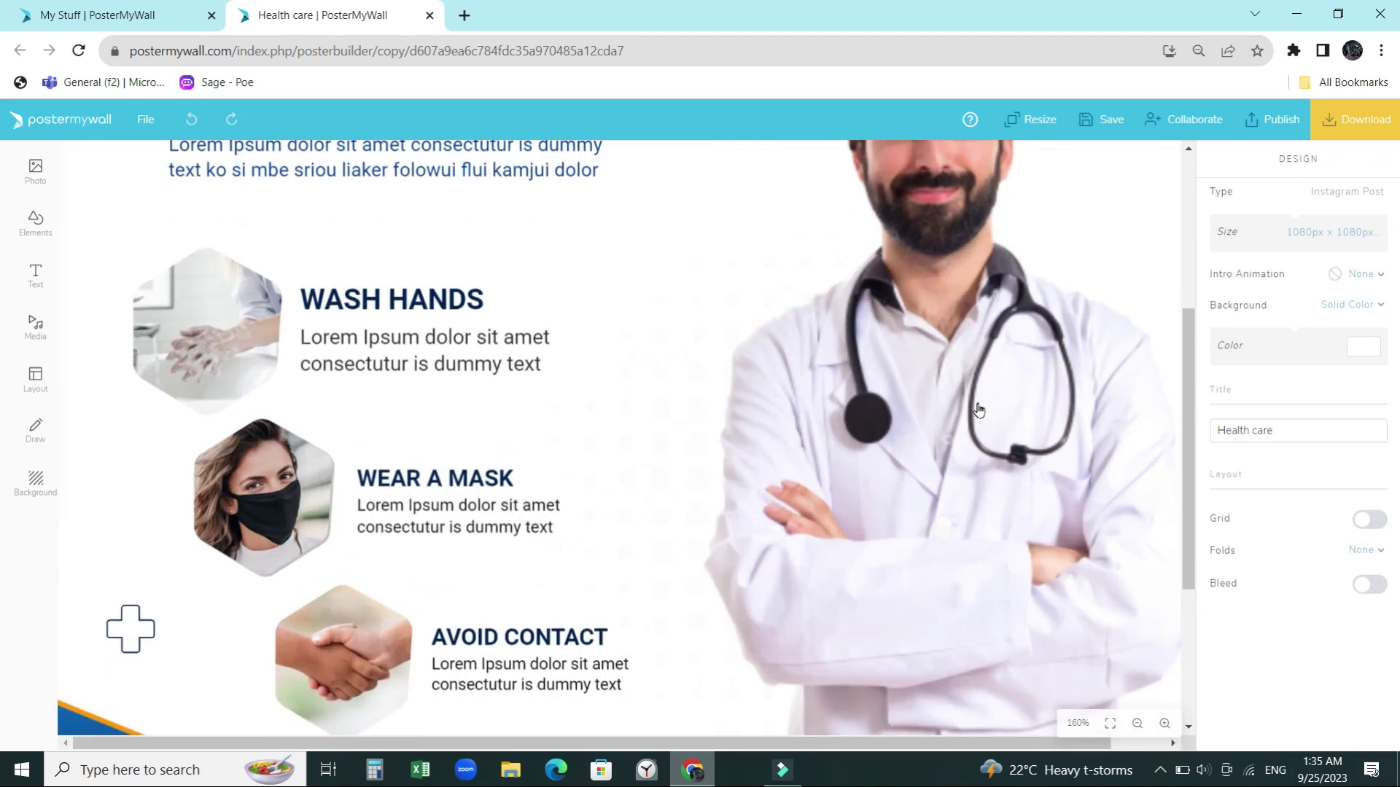
scroll(979, 410, "down", 4)
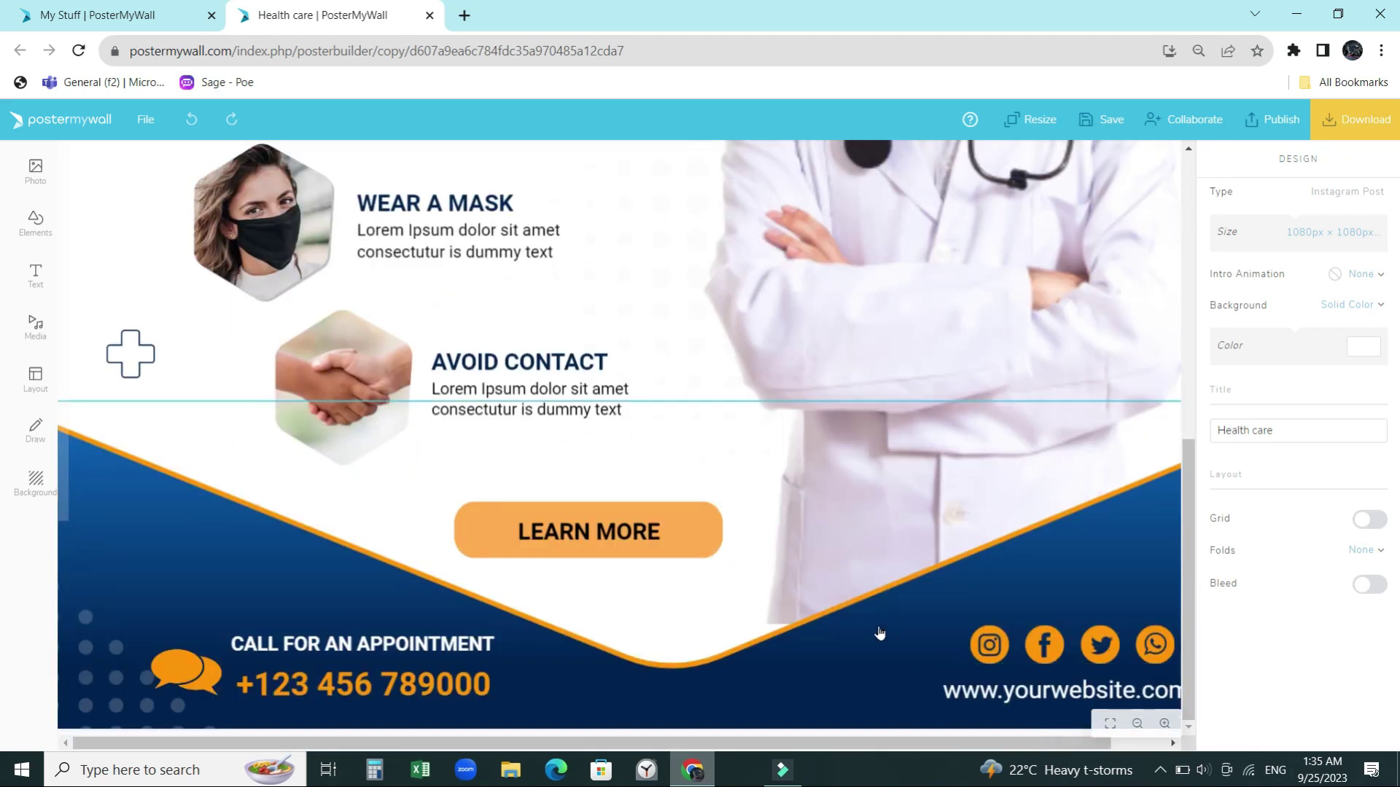
scroll(880, 634, "right", 2)
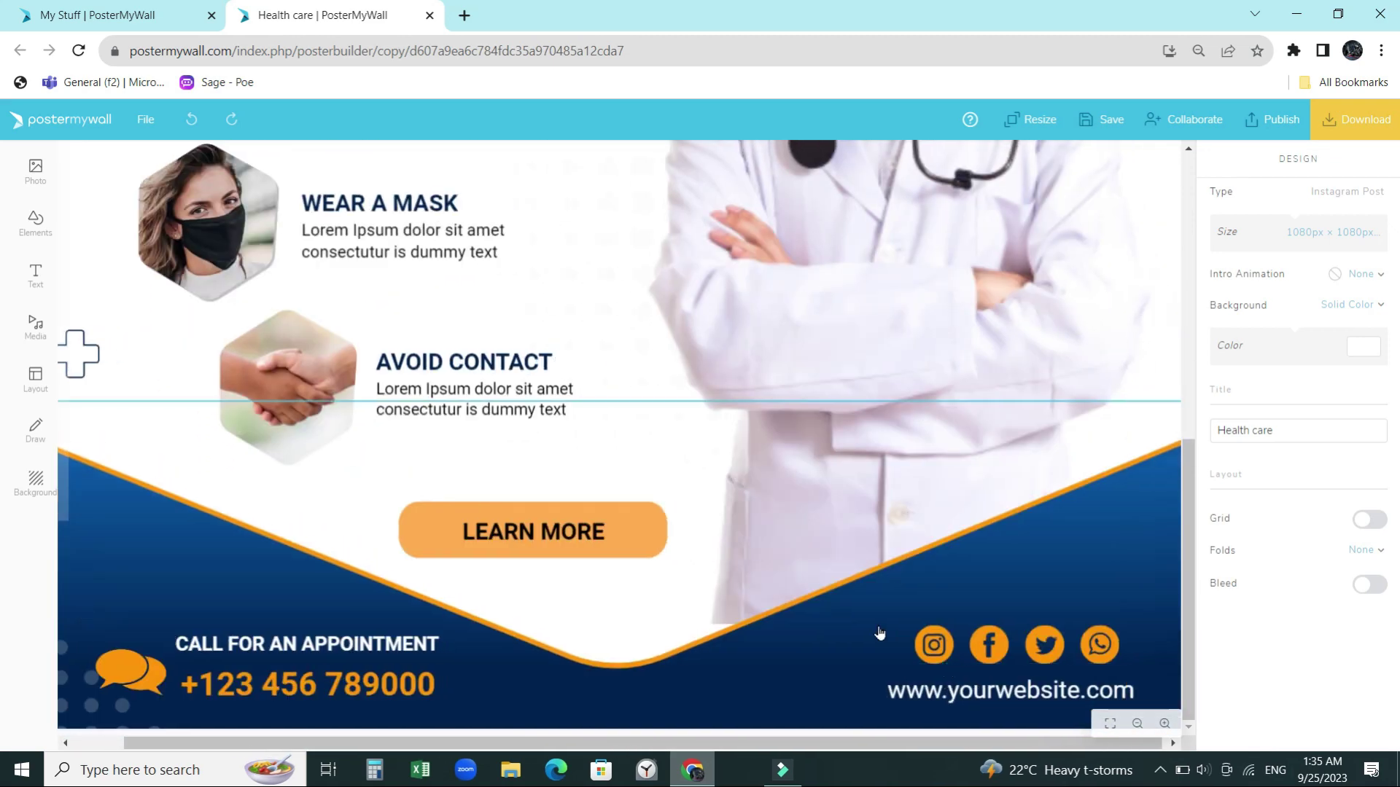
left_click(952, 693)
double_click(973, 687)
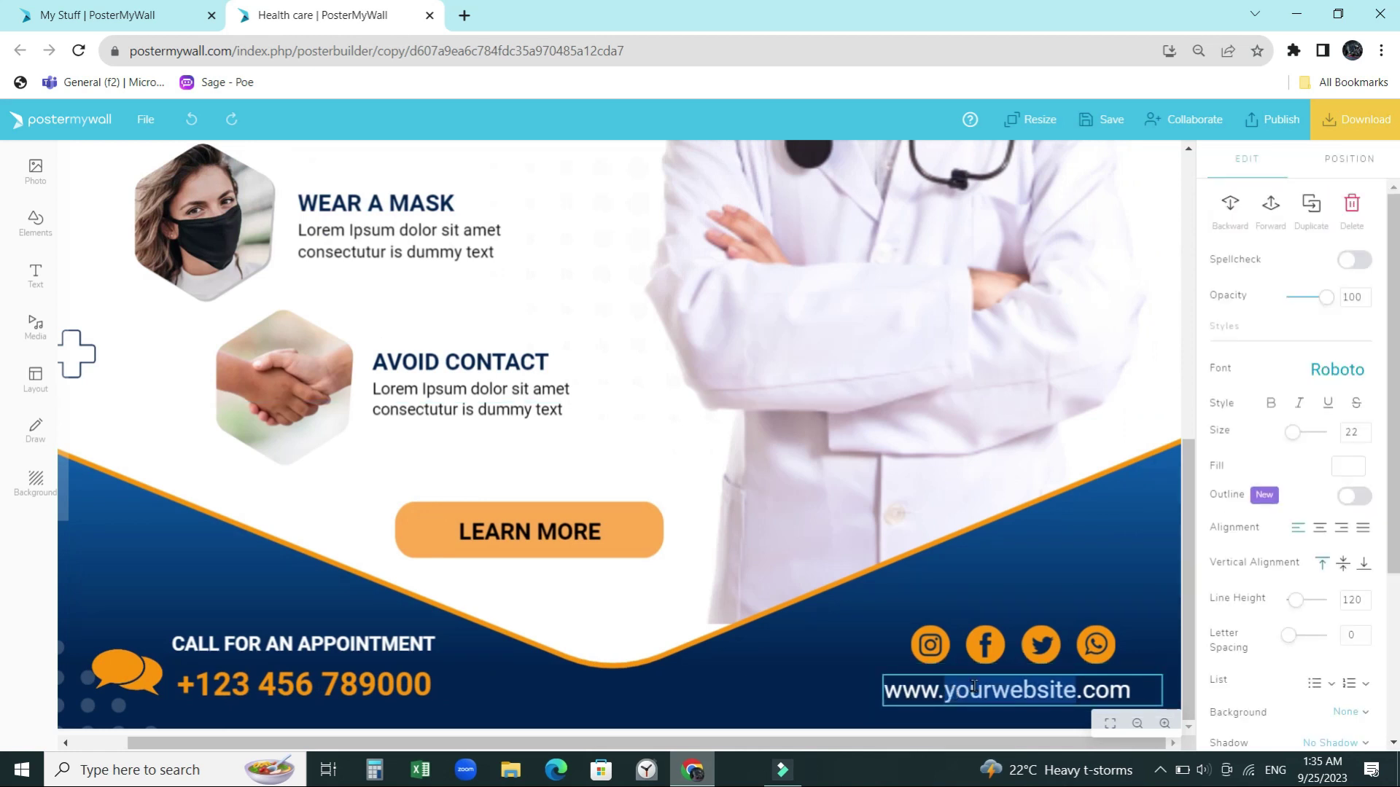
type("test")
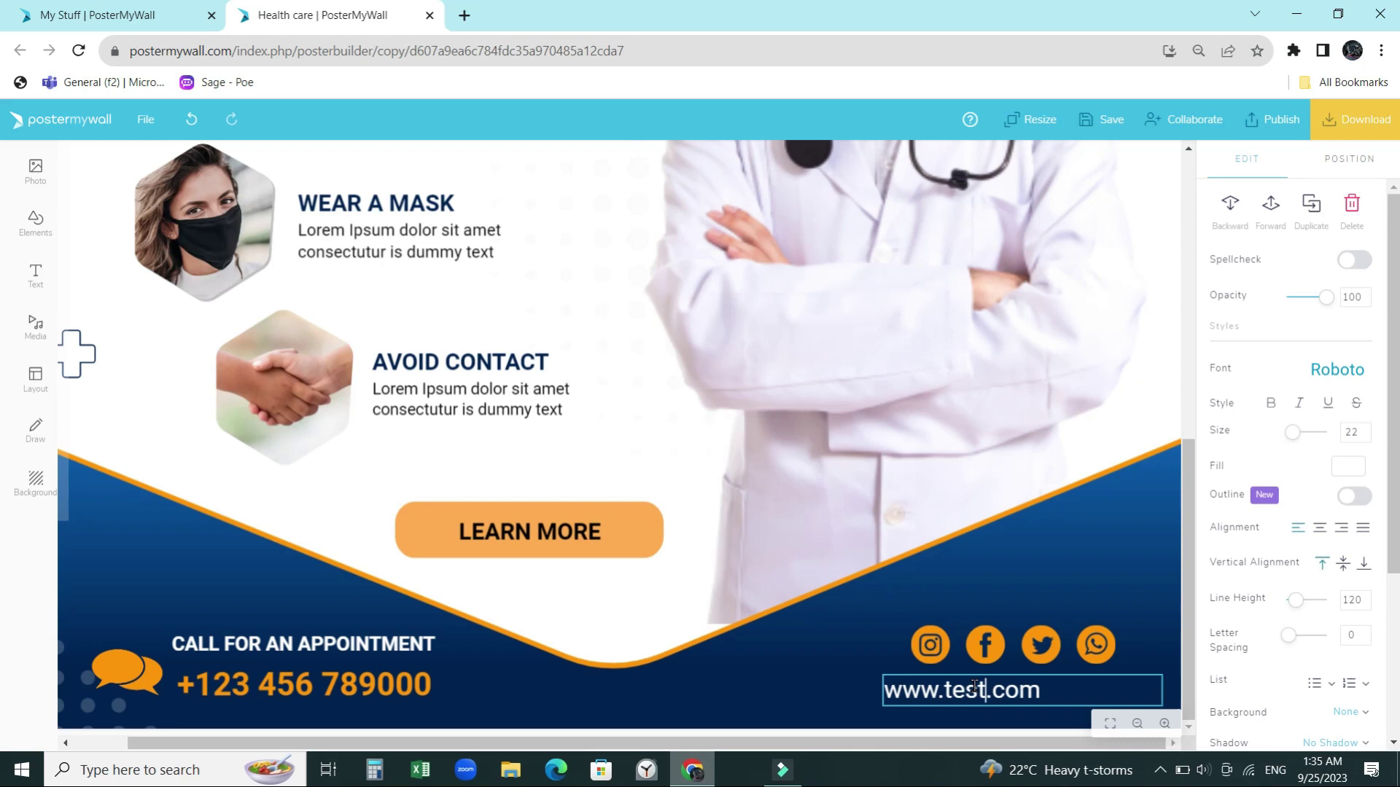
type("ing123")
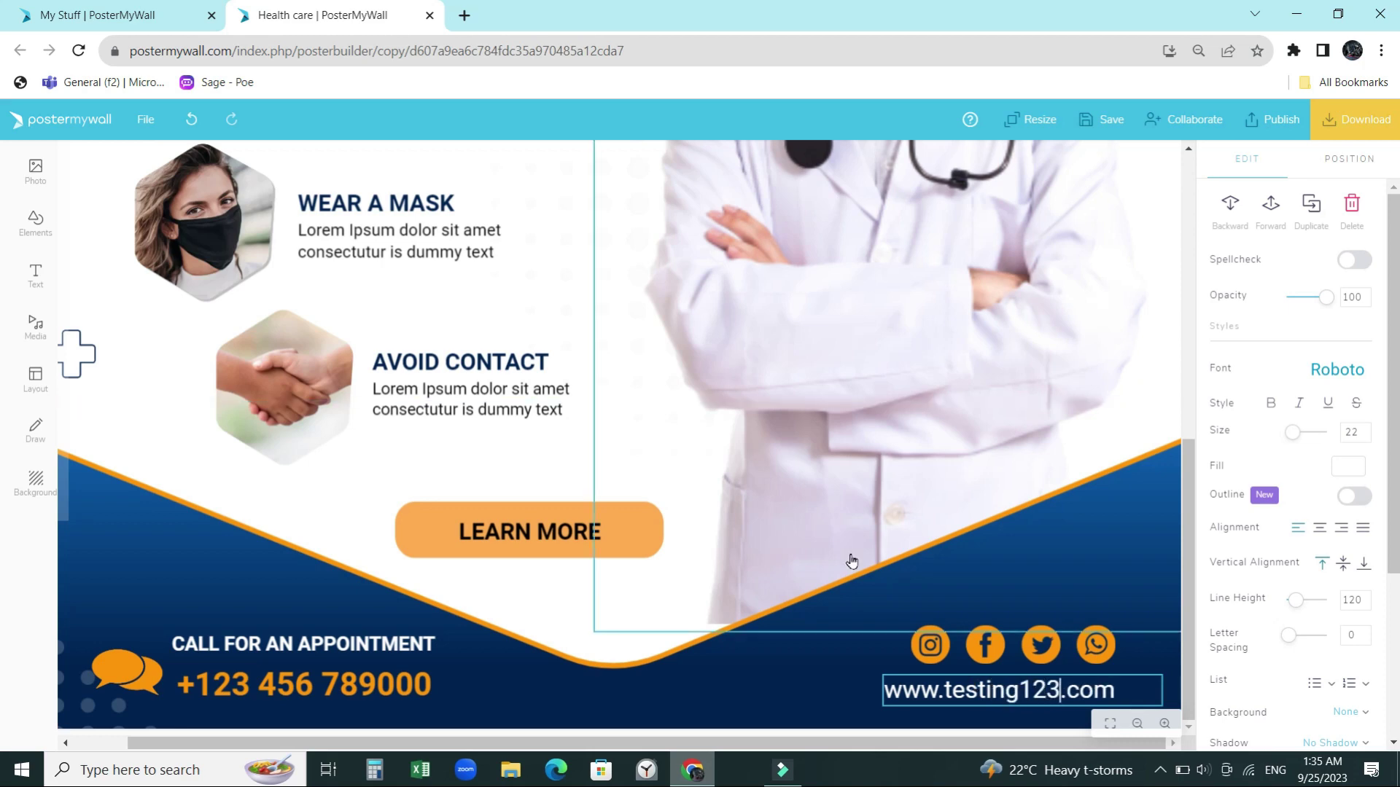
scroll(851, 560, "down", 2)
scroll(474, 593, "down", 3)
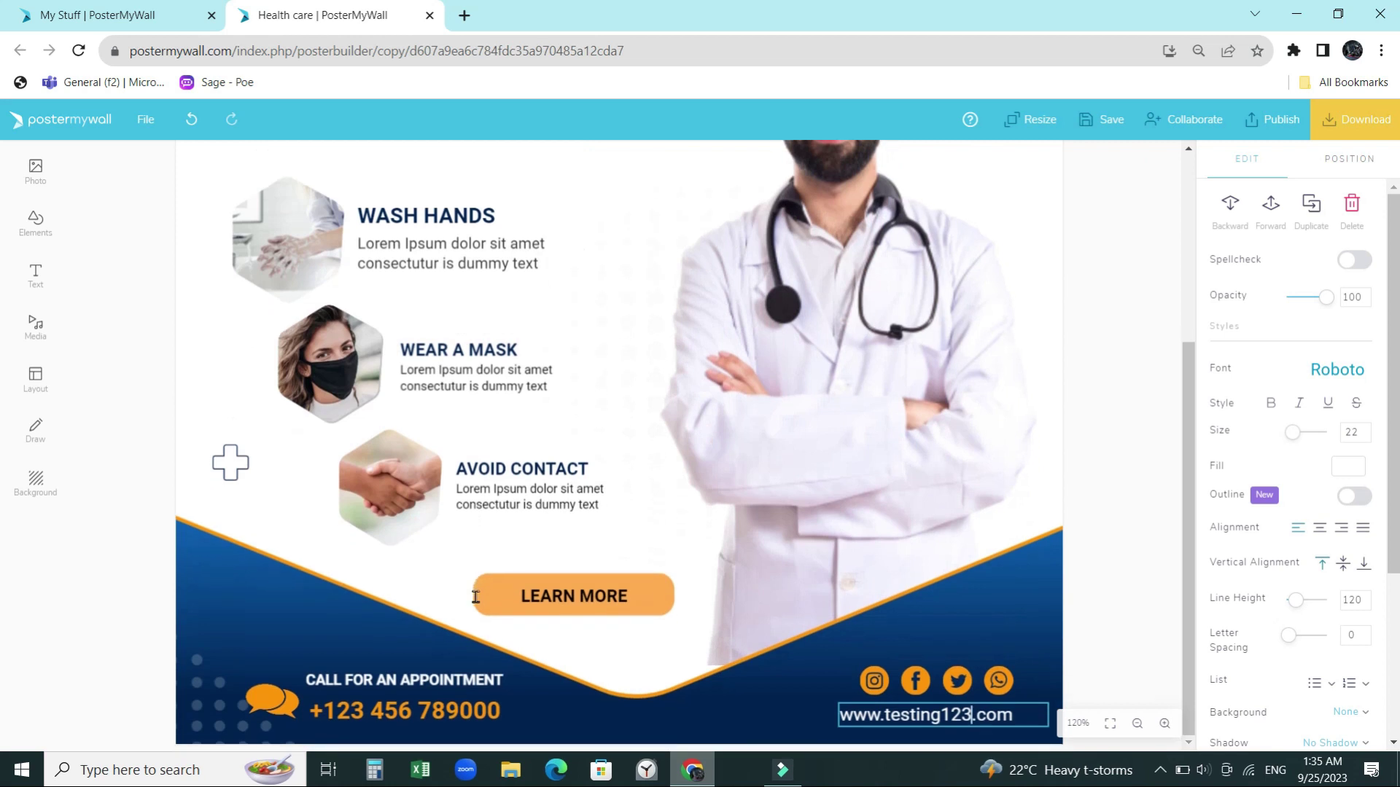
left_click(412, 709)
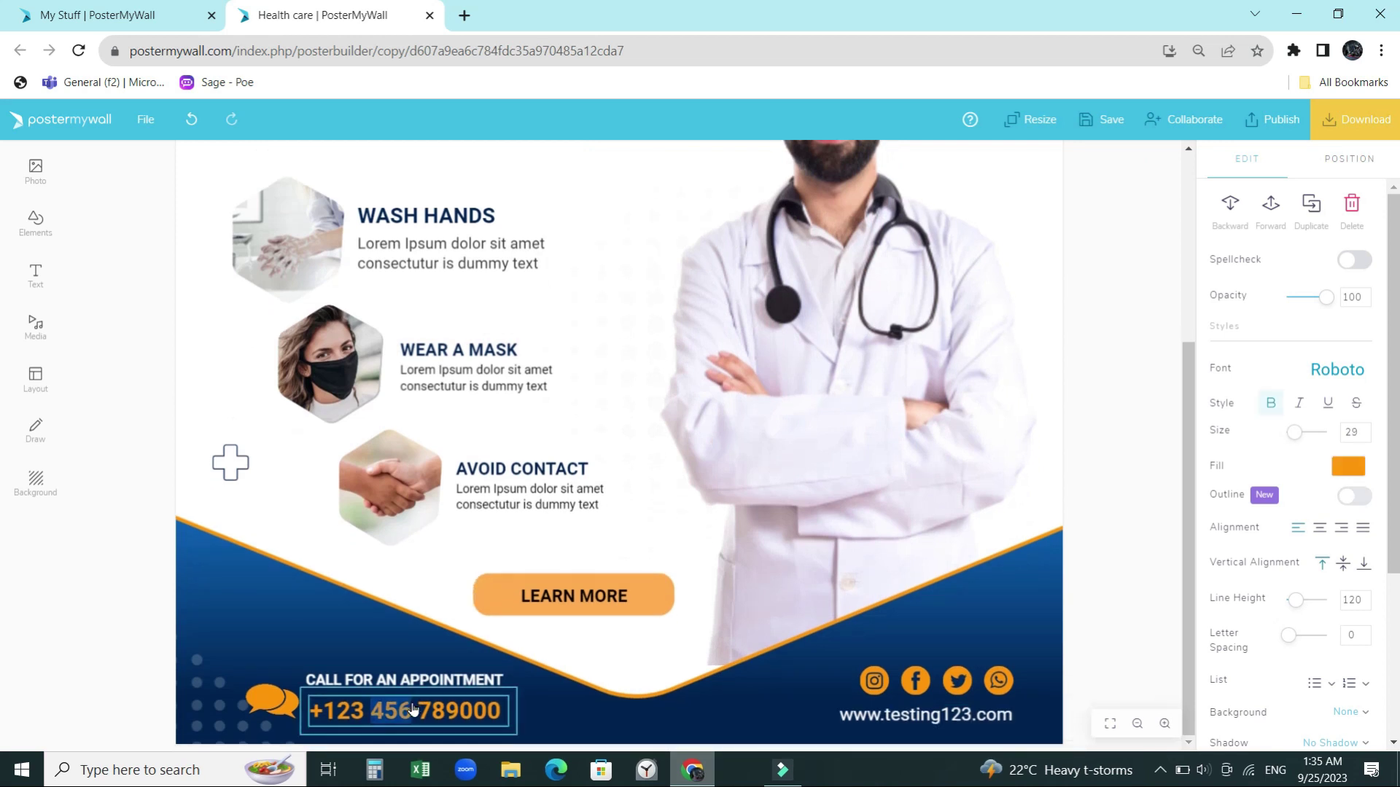
left_click(412, 709)
left_click(500, 702)
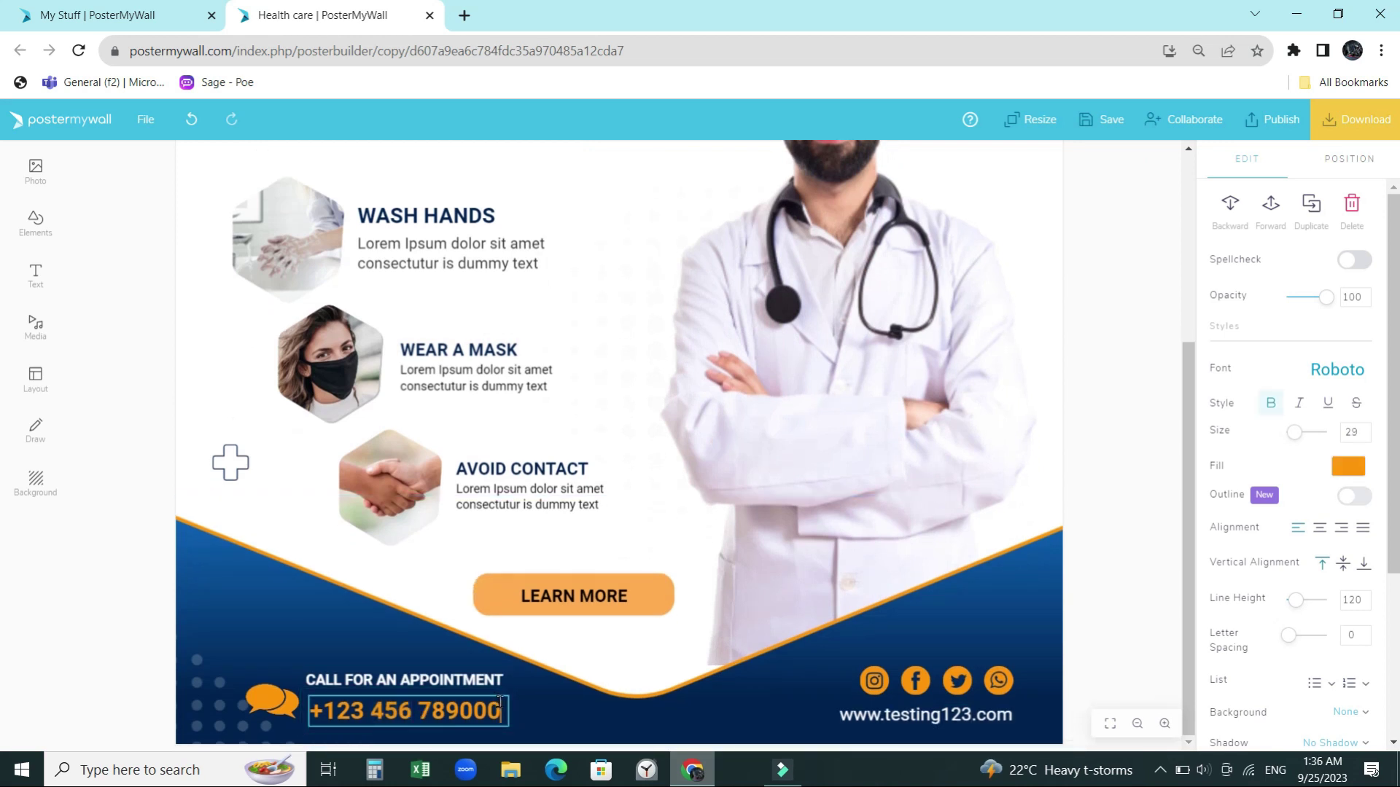
key("BackSpace")
key("BackSpace")
key("BackSpace")
key("BackSpace")
key("BackSpace")
key("BackSpace")
key("BackSpace")
key("BackSpace")
key("BackSpace")
key("BackSpace")
key("BackSpace")
key("BackSpace")
key("BackSpace")
key("BackSpace")
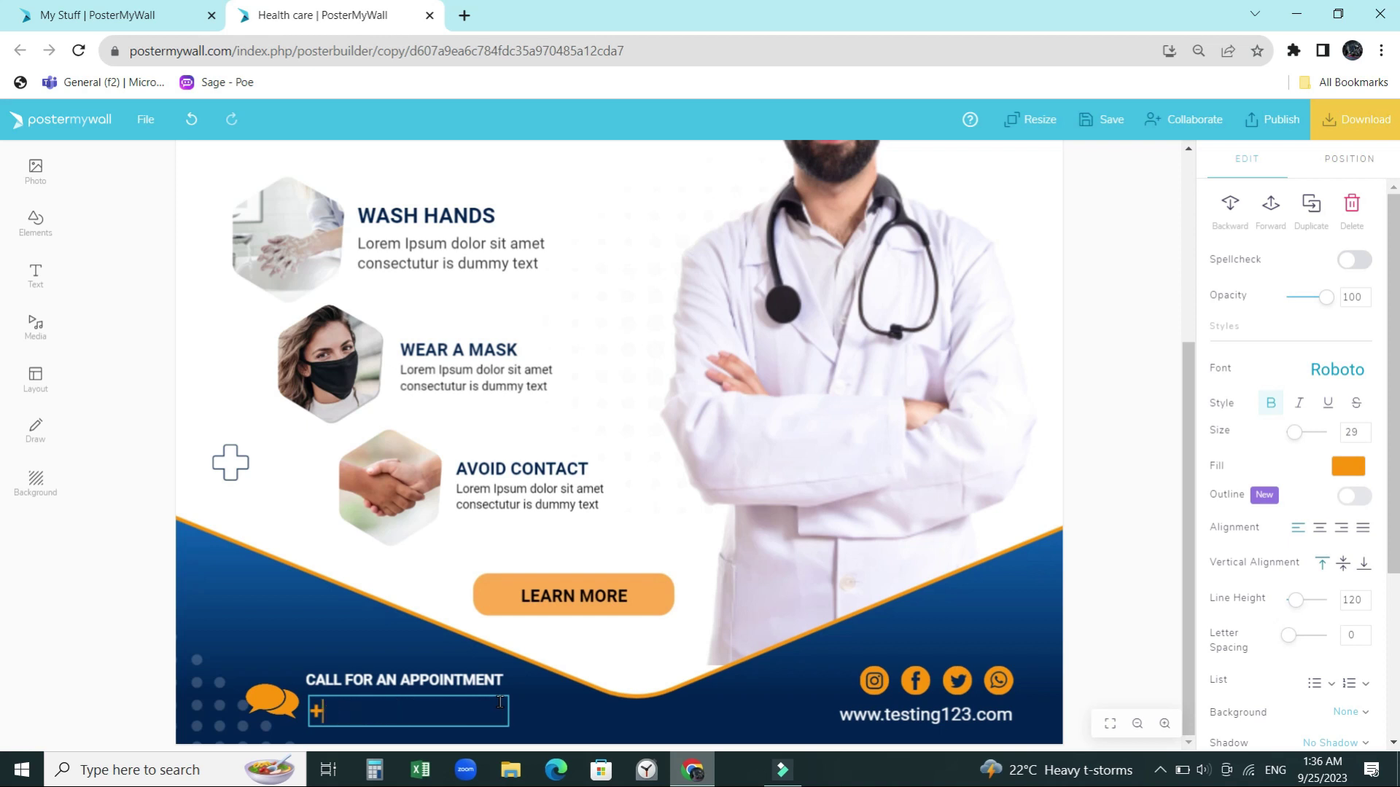
key("BackSpace")
type("112233445566")
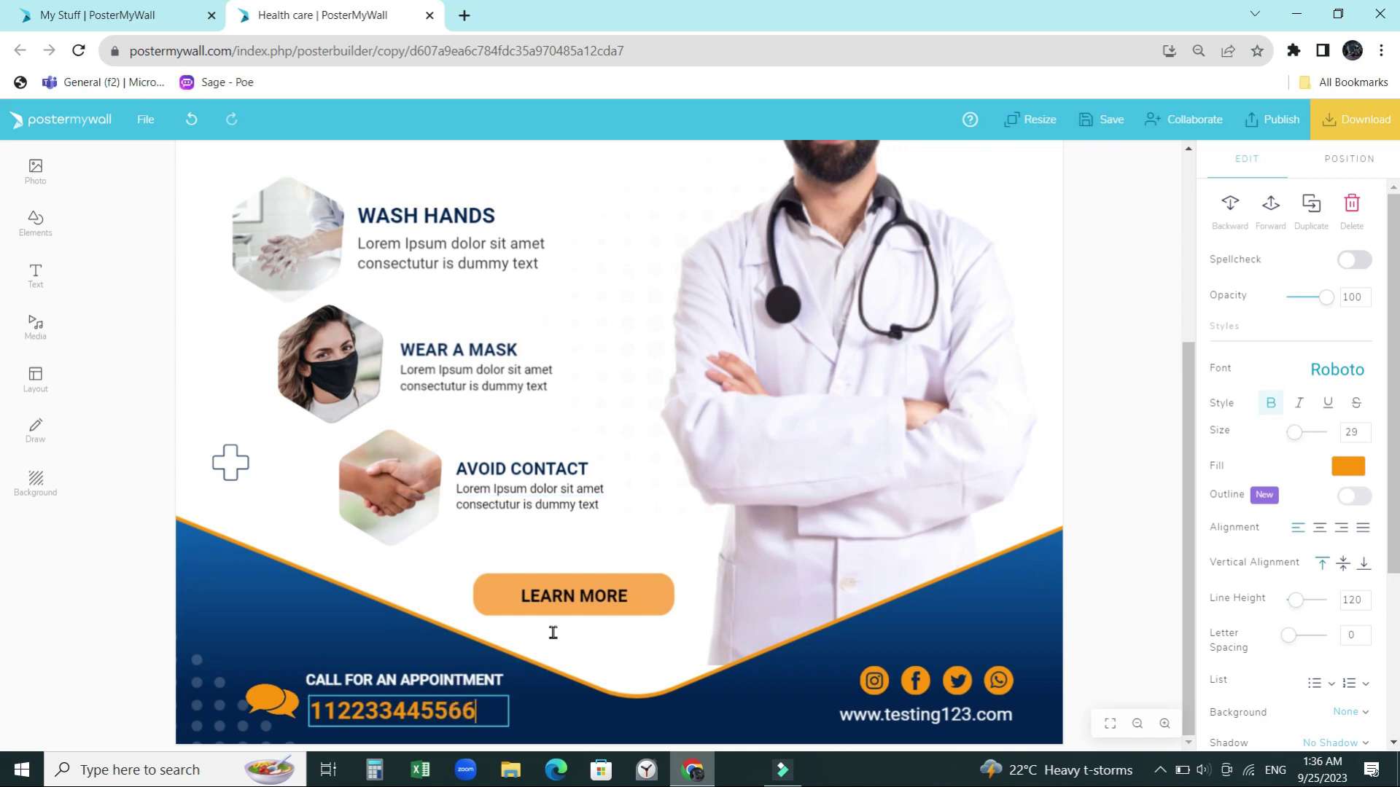
scroll(554, 637, "down", 5)
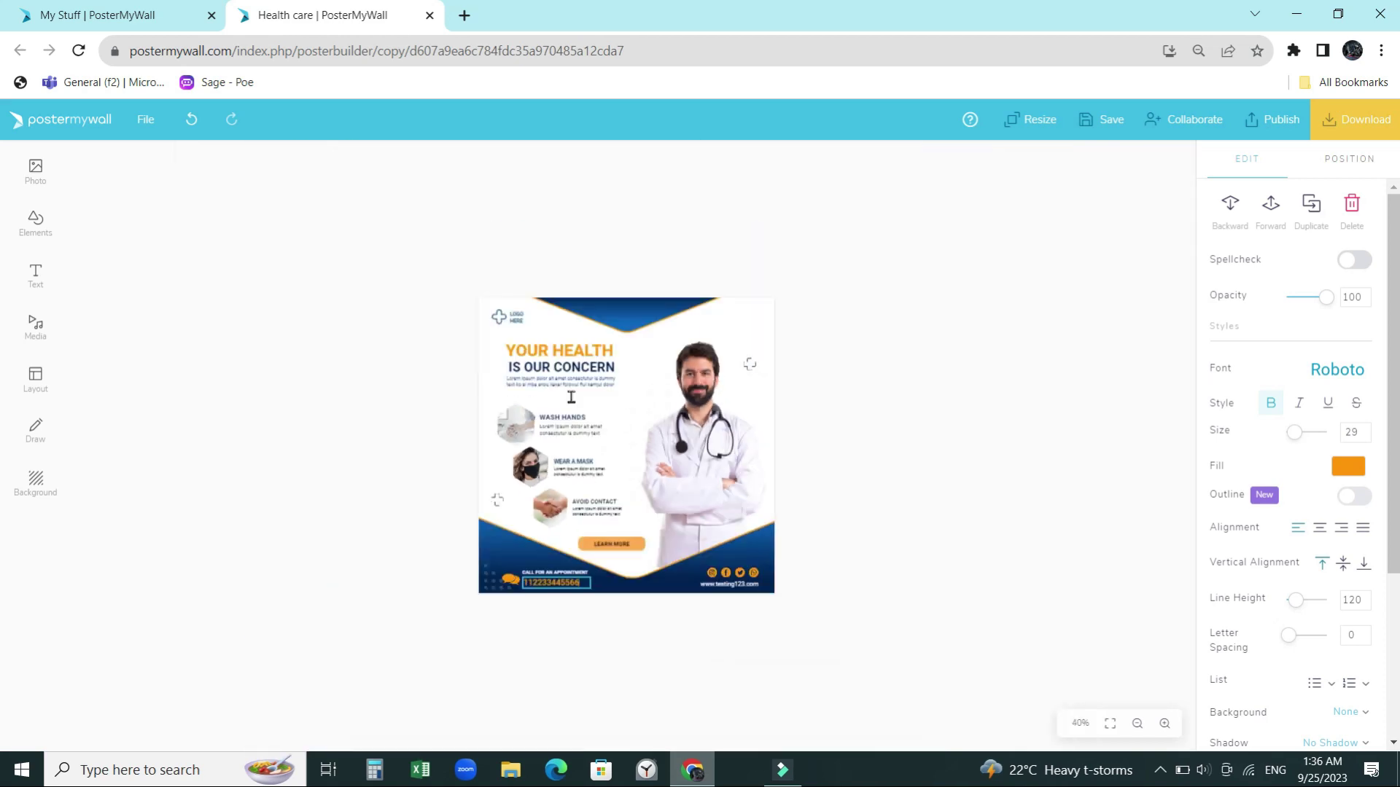
scroll(571, 396, "up", 4)
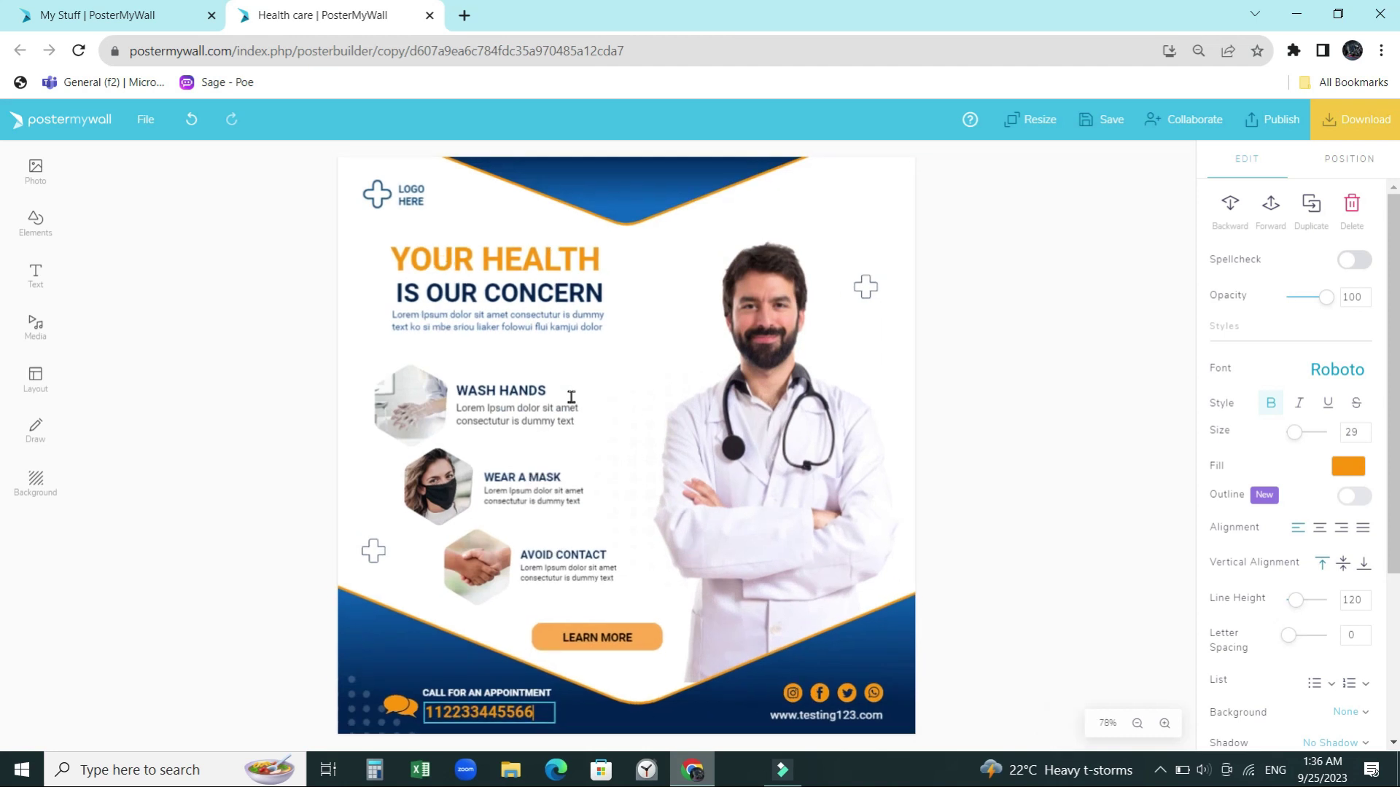
- Delete the LOGO HERE text and the top-left cross icon
left_click(378, 198)
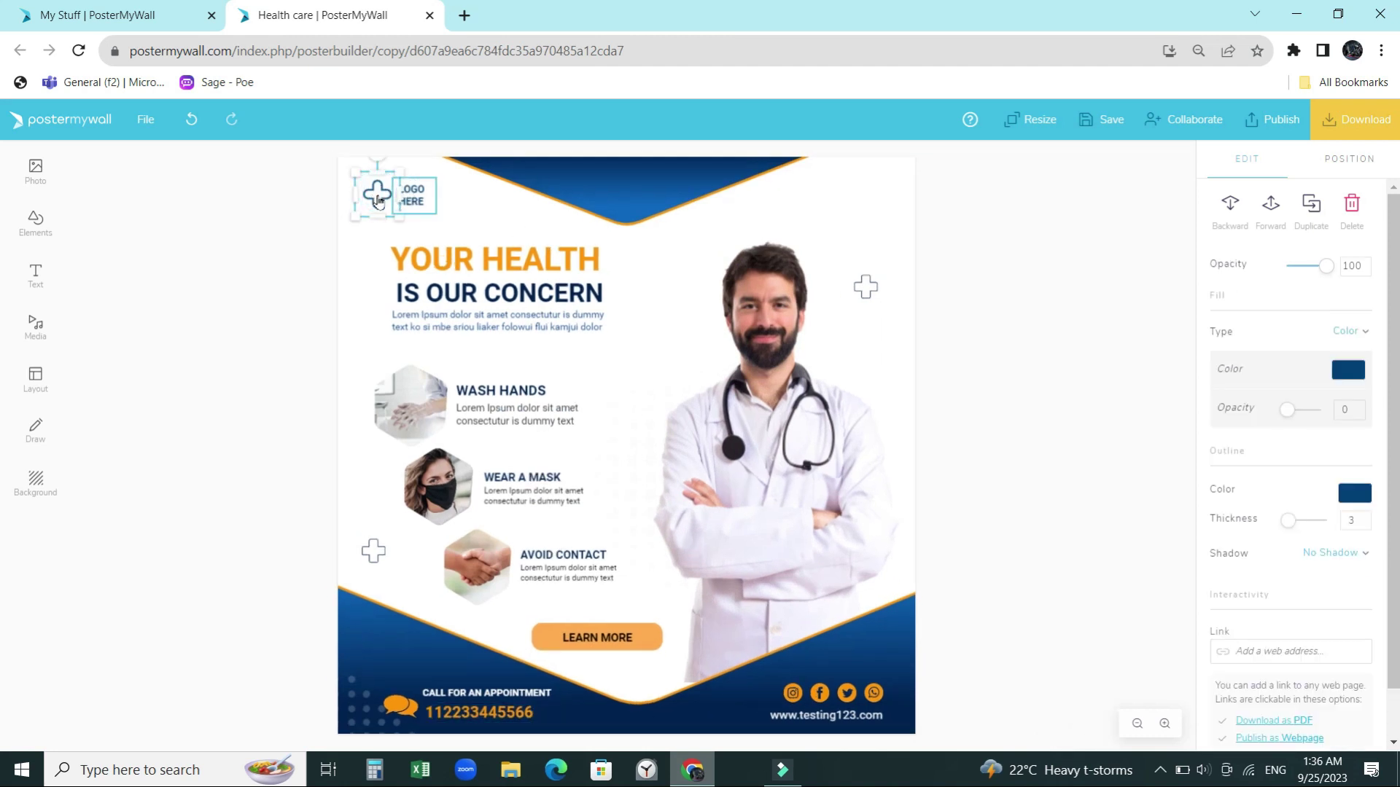
left_click(415, 204)
left_click(372, 203)
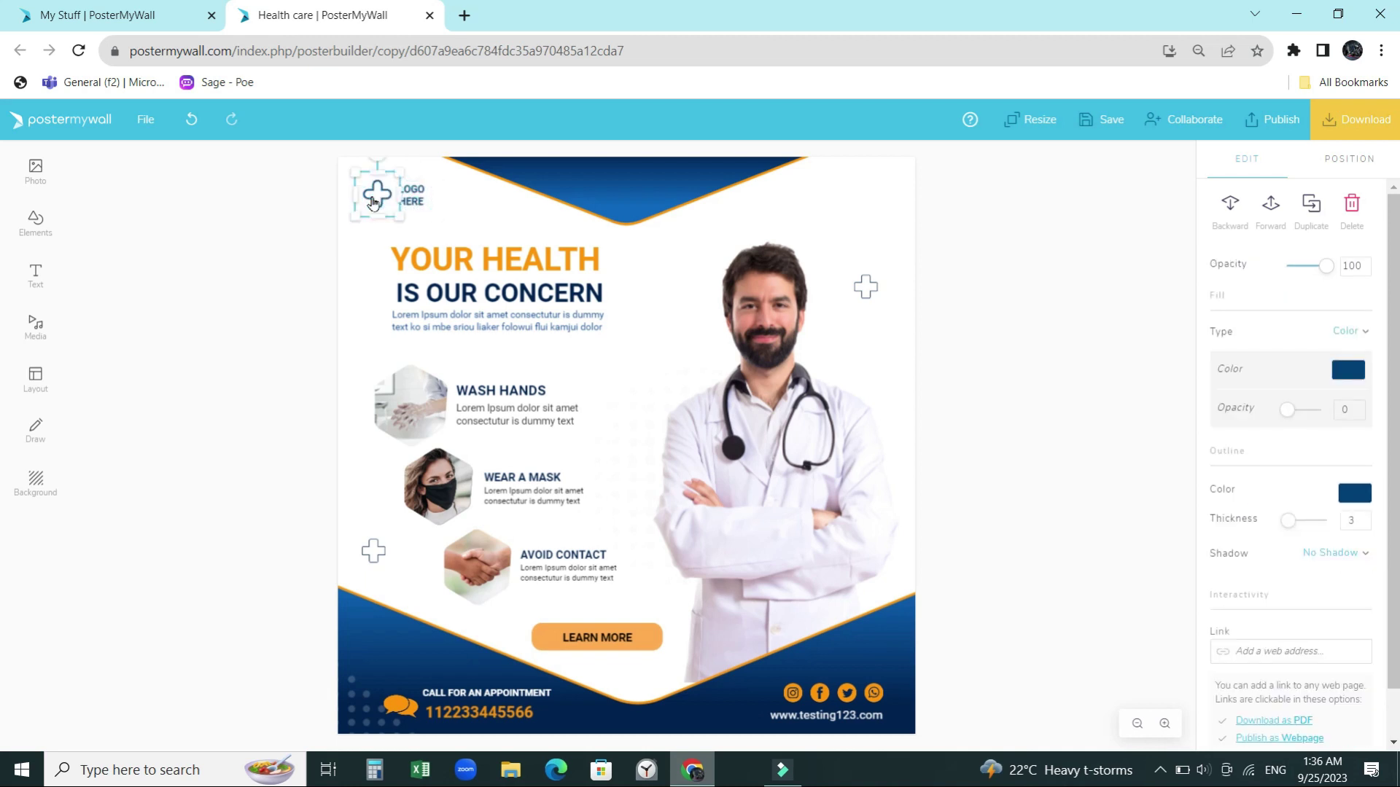
left_click(420, 196)
key("Delete")
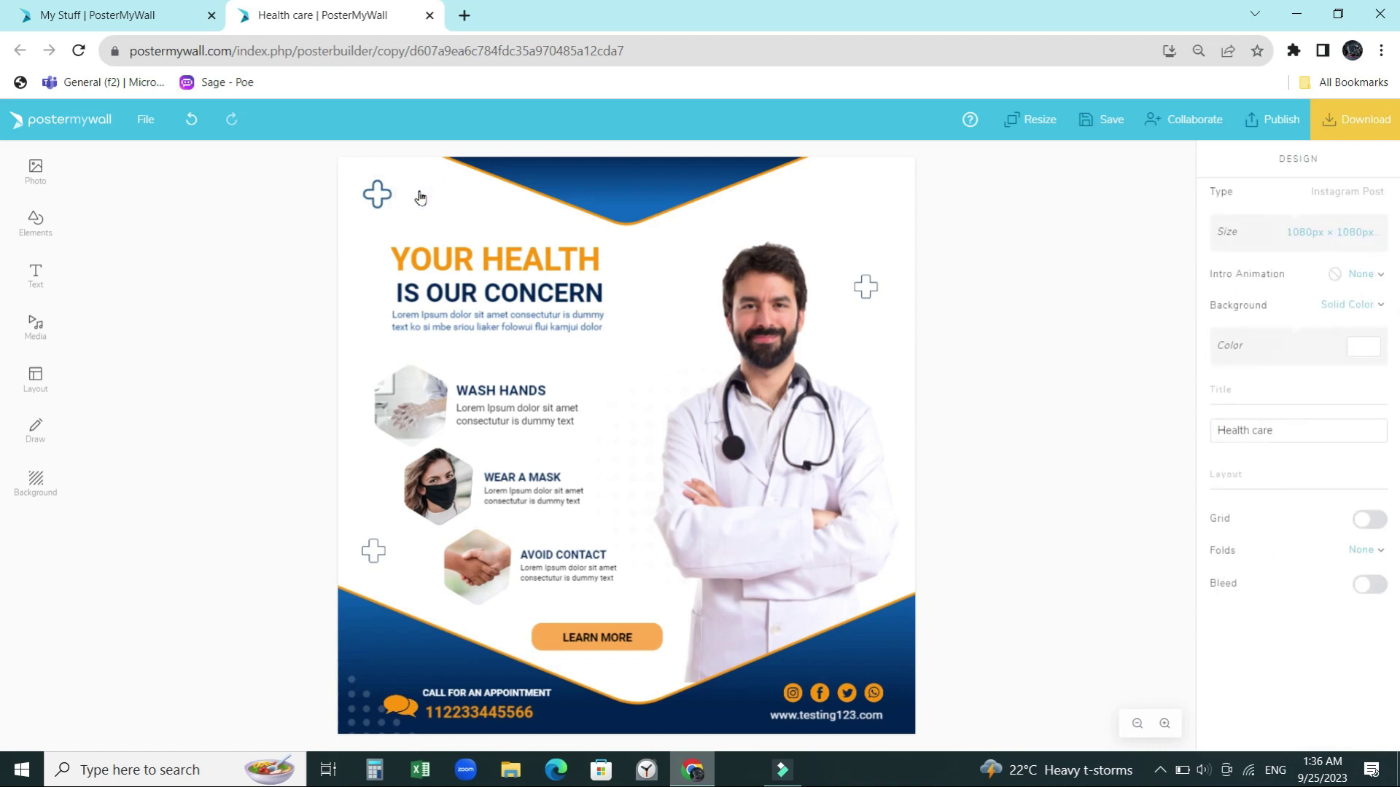
left_click(368, 199)
key("Delete")
- Add the YouTube logo from the account's uploaded photos to the poster
left_click(36, 175)
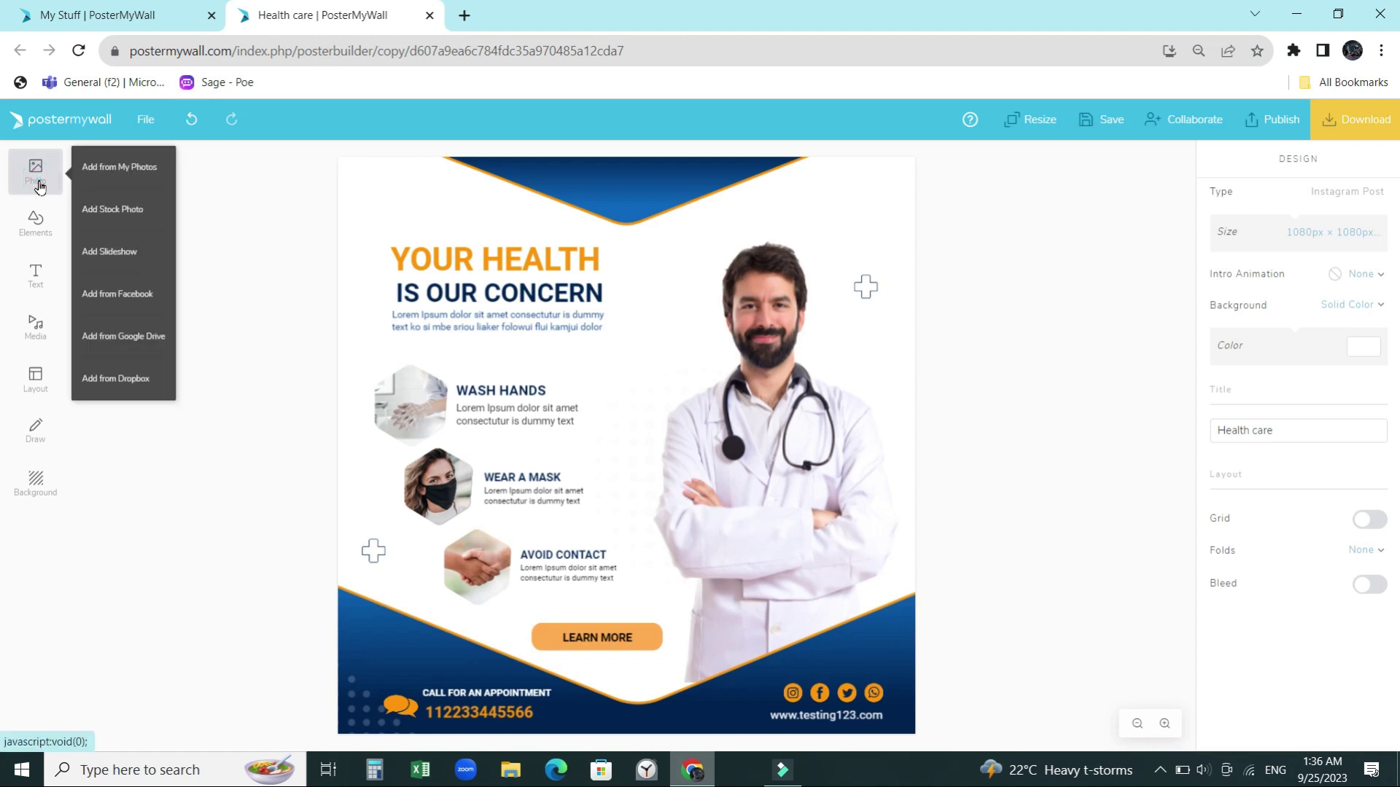
left_click(165, 170)
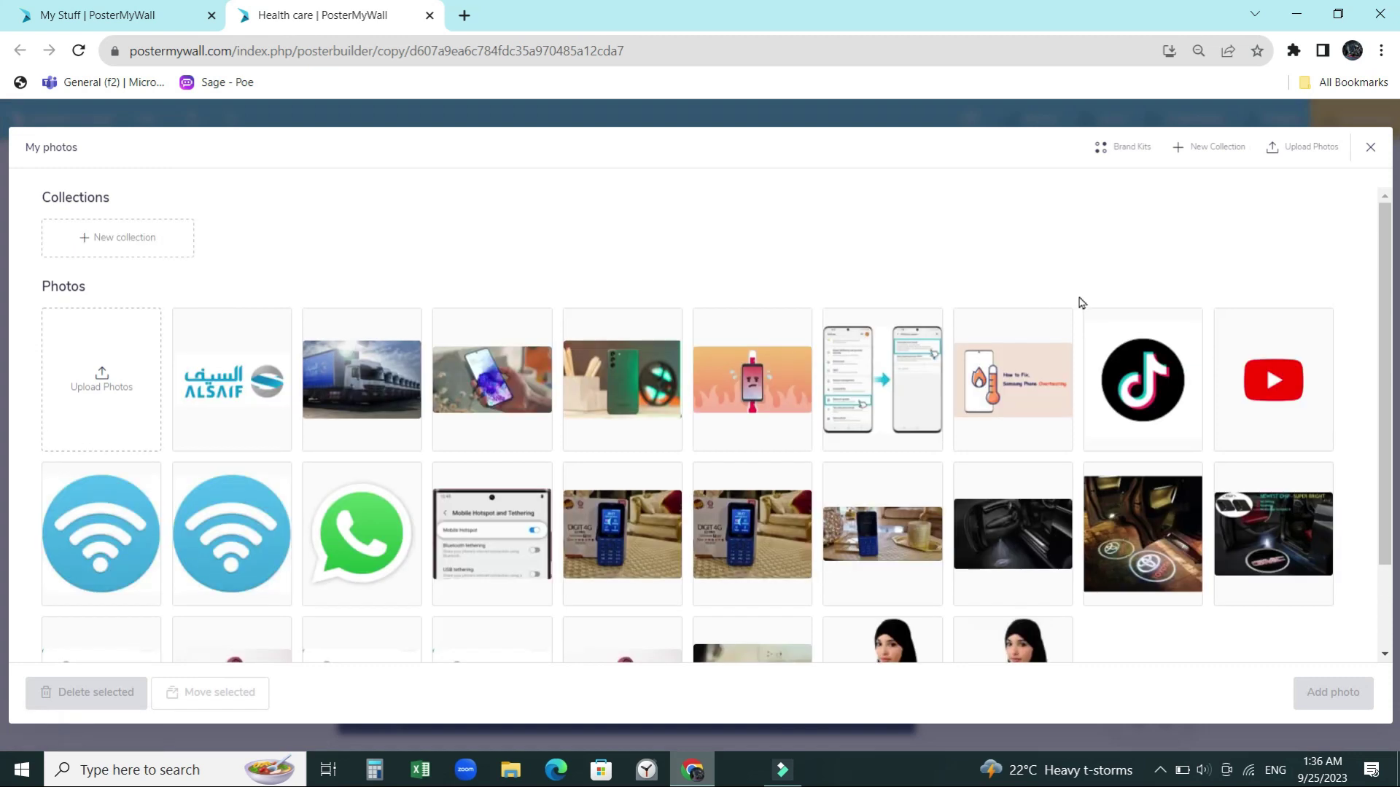
left_click(1318, 392)
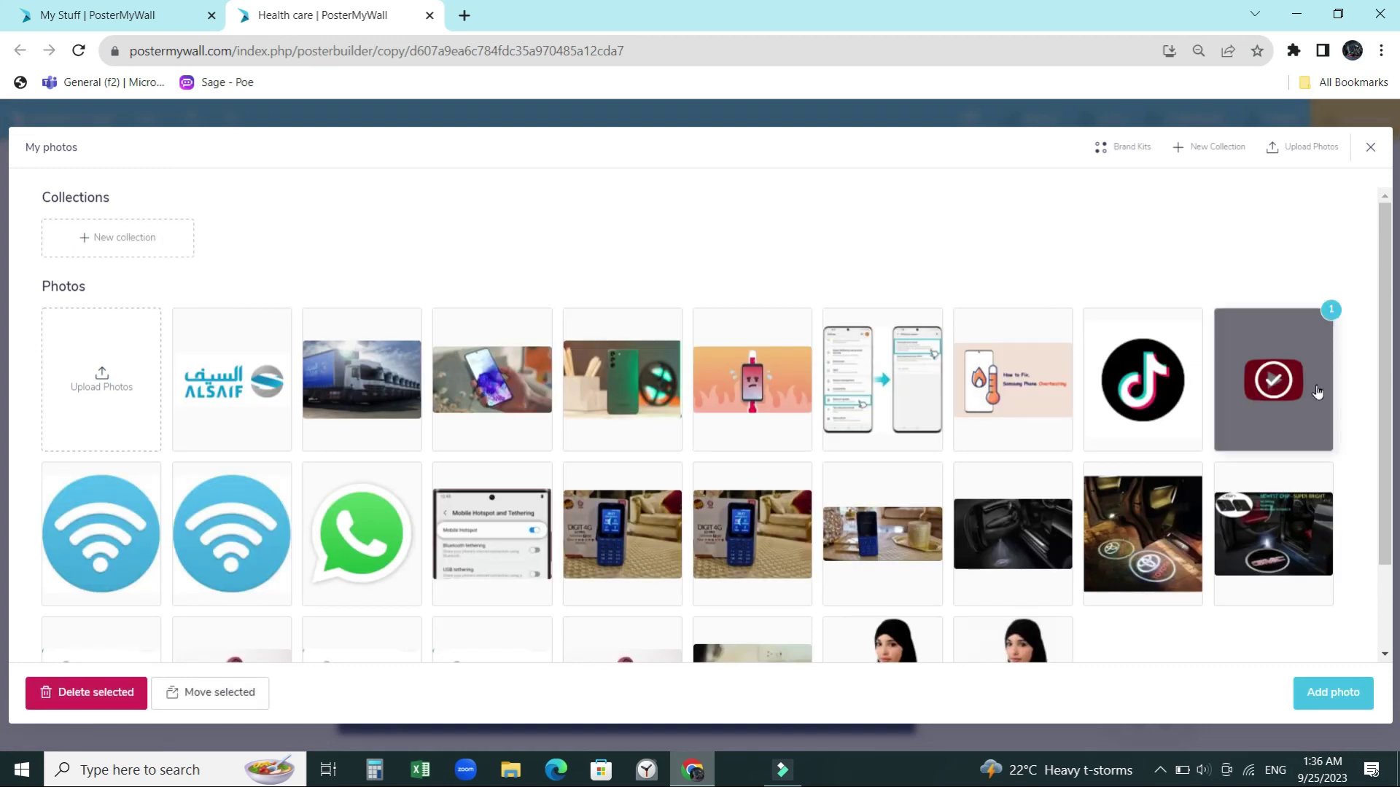
left_click(1313, 691)
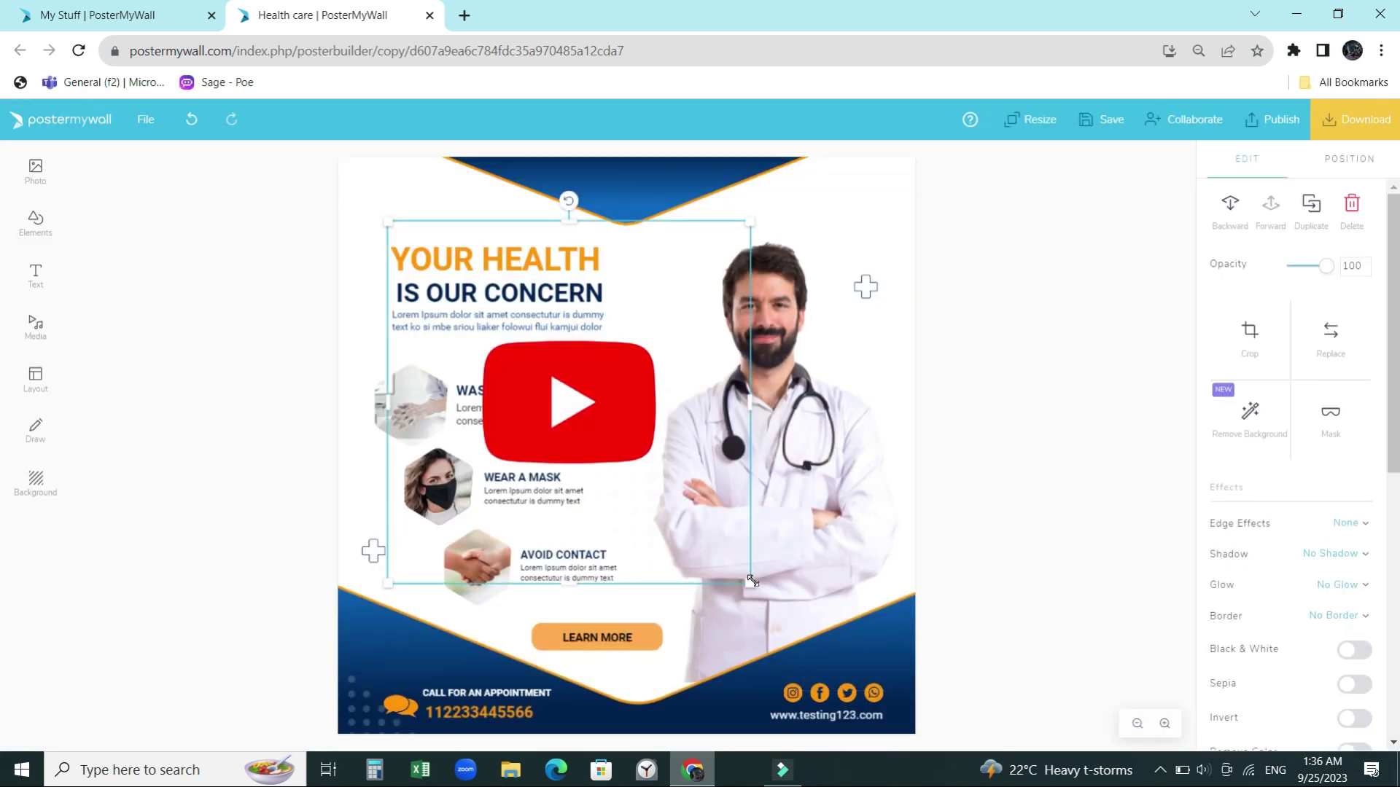
- Shrink the YouTube logo into the top-left corner and remove the top-right plus-cross icon
left_click_drag(751, 583, 558, 392)
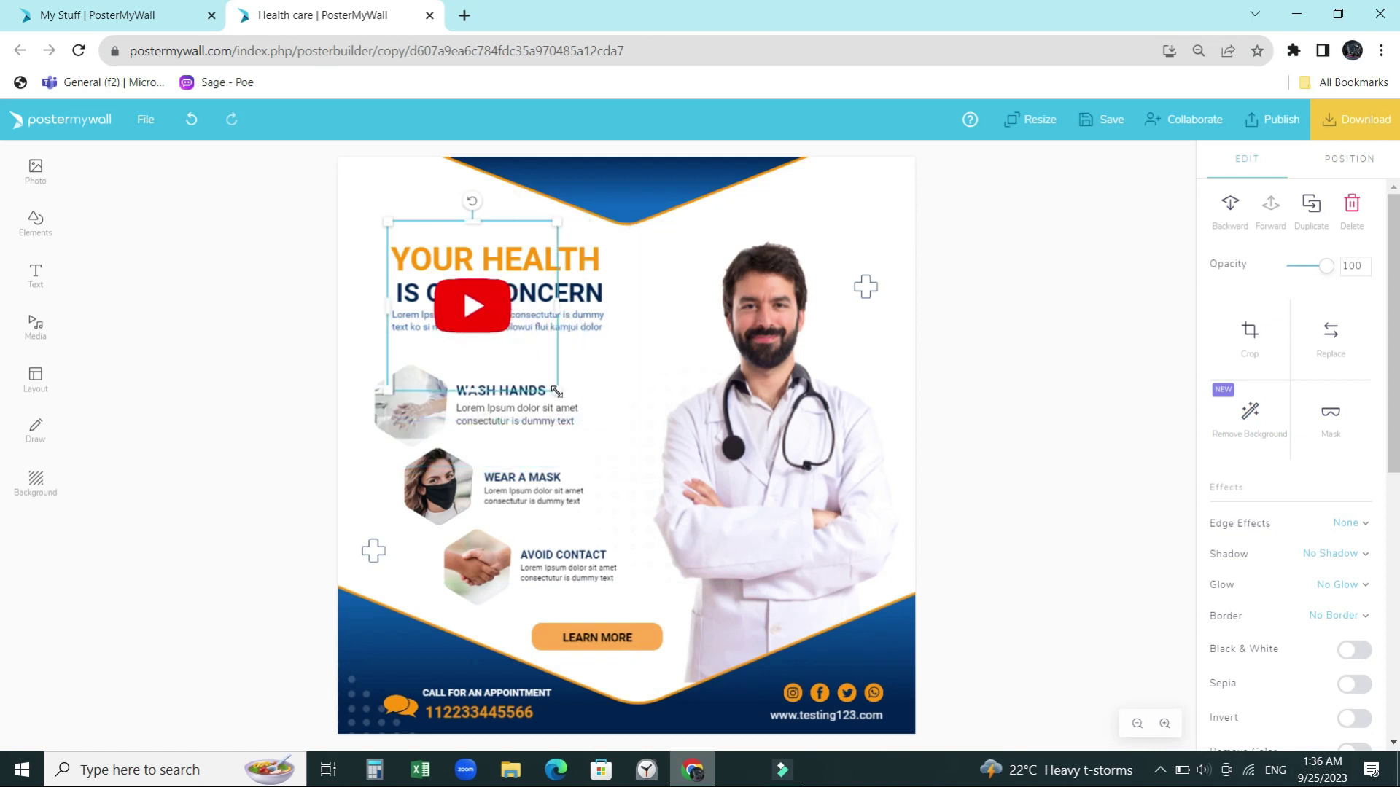
left_click_drag(494, 318, 424, 200)
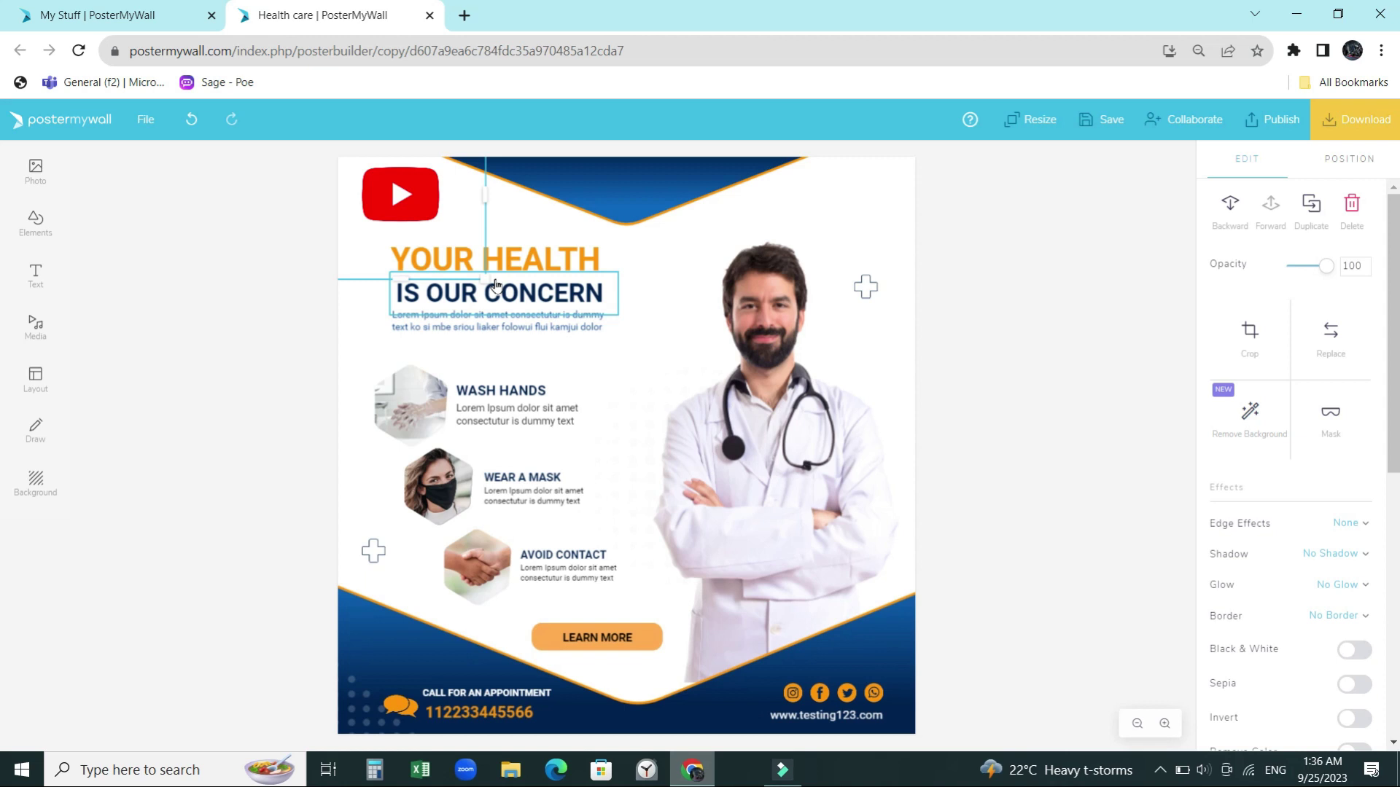
left_click_drag(485, 279, 445, 238)
left_click(388, 186)
left_click_drag(388, 185, 403, 199)
left_click_drag(459, 253, 495, 273)
left_click_drag(412, 204, 392, 194)
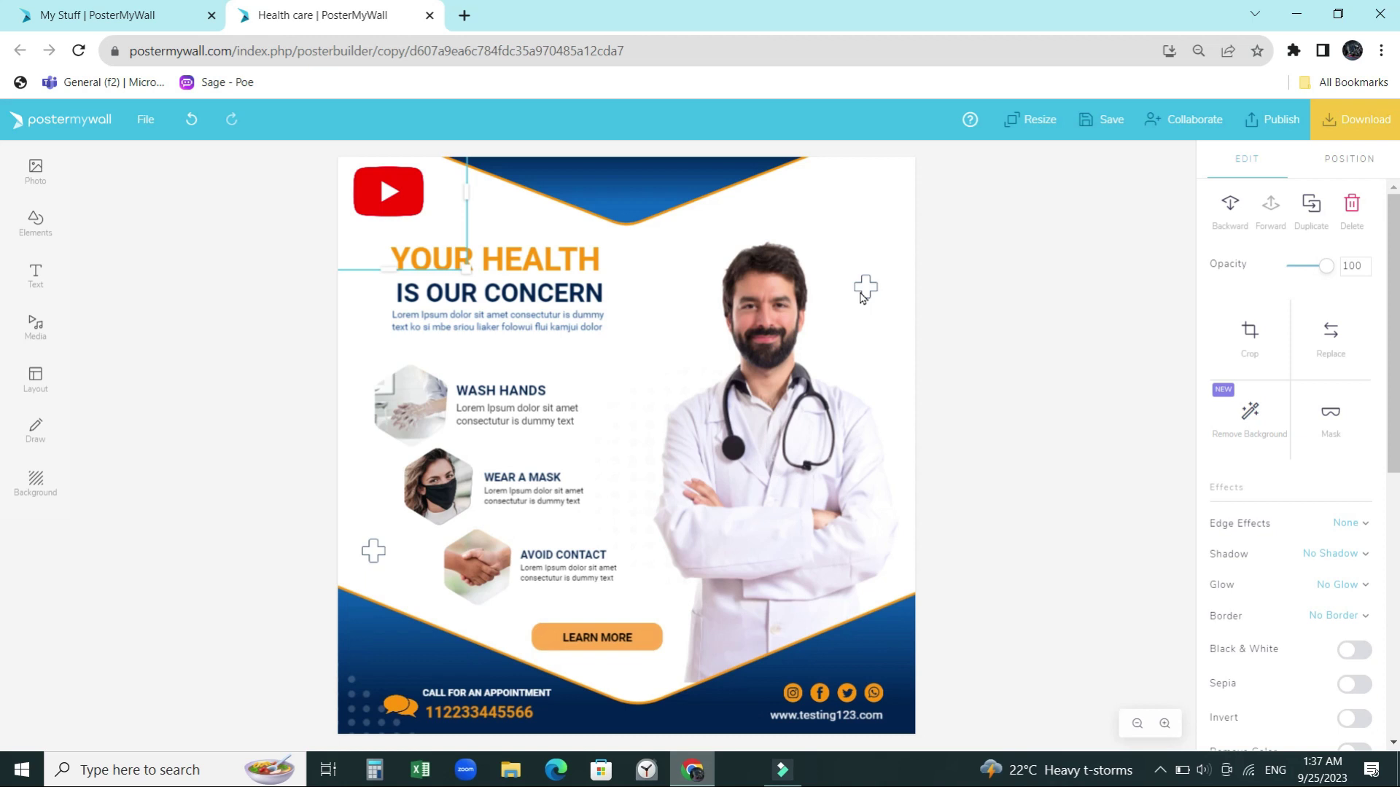
left_click(867, 291)
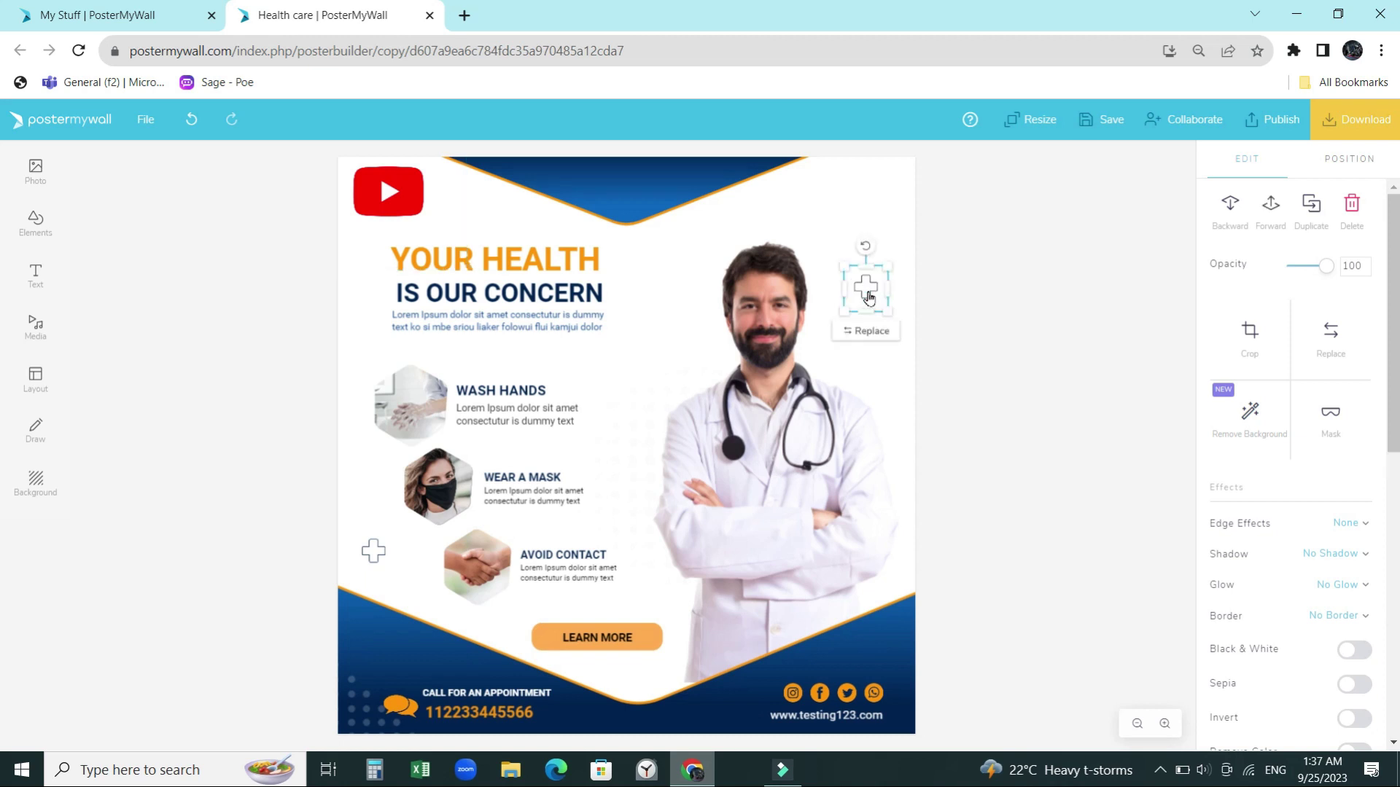
key("Escape")
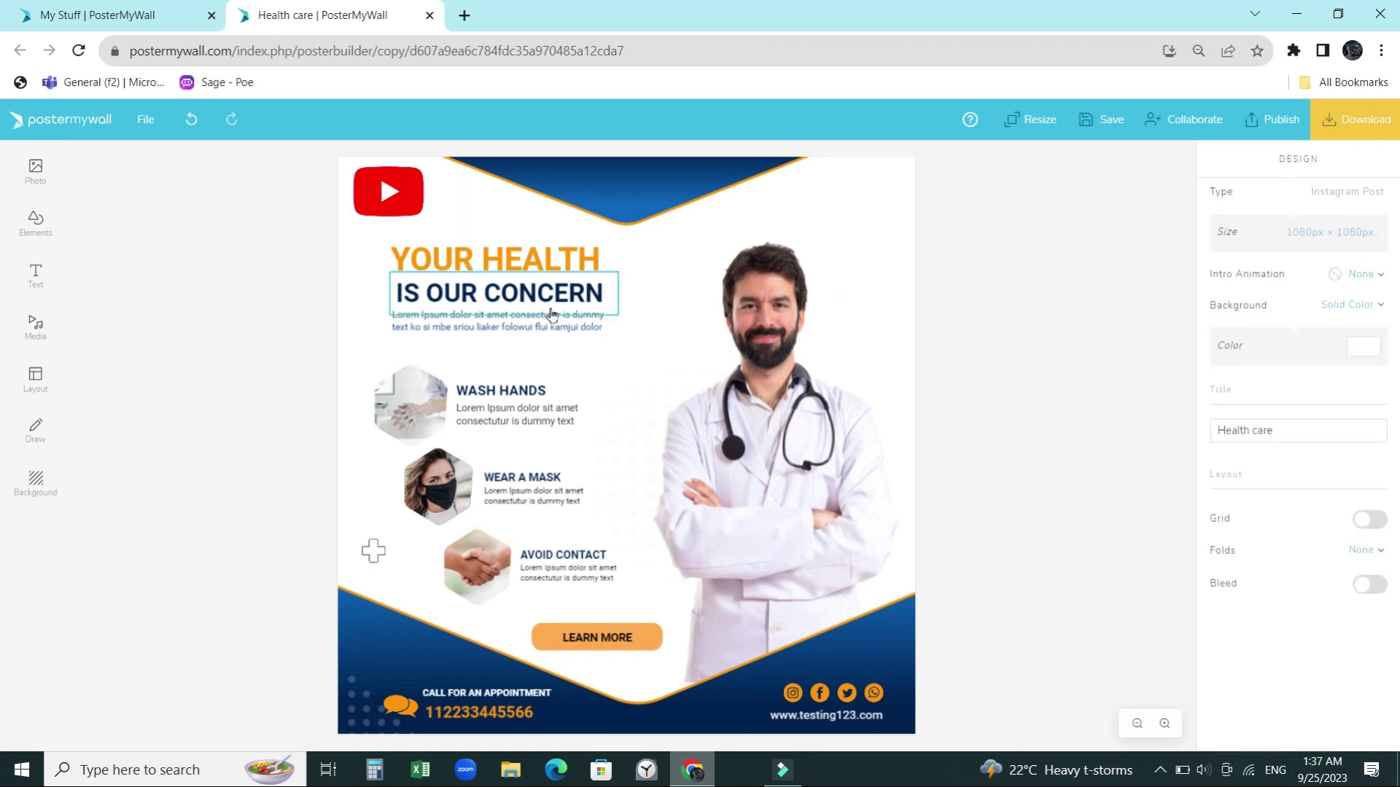
- Replace the lorem subheading with new text beginning 'You can almos'
left_click(547, 315)
double_click(605, 330)
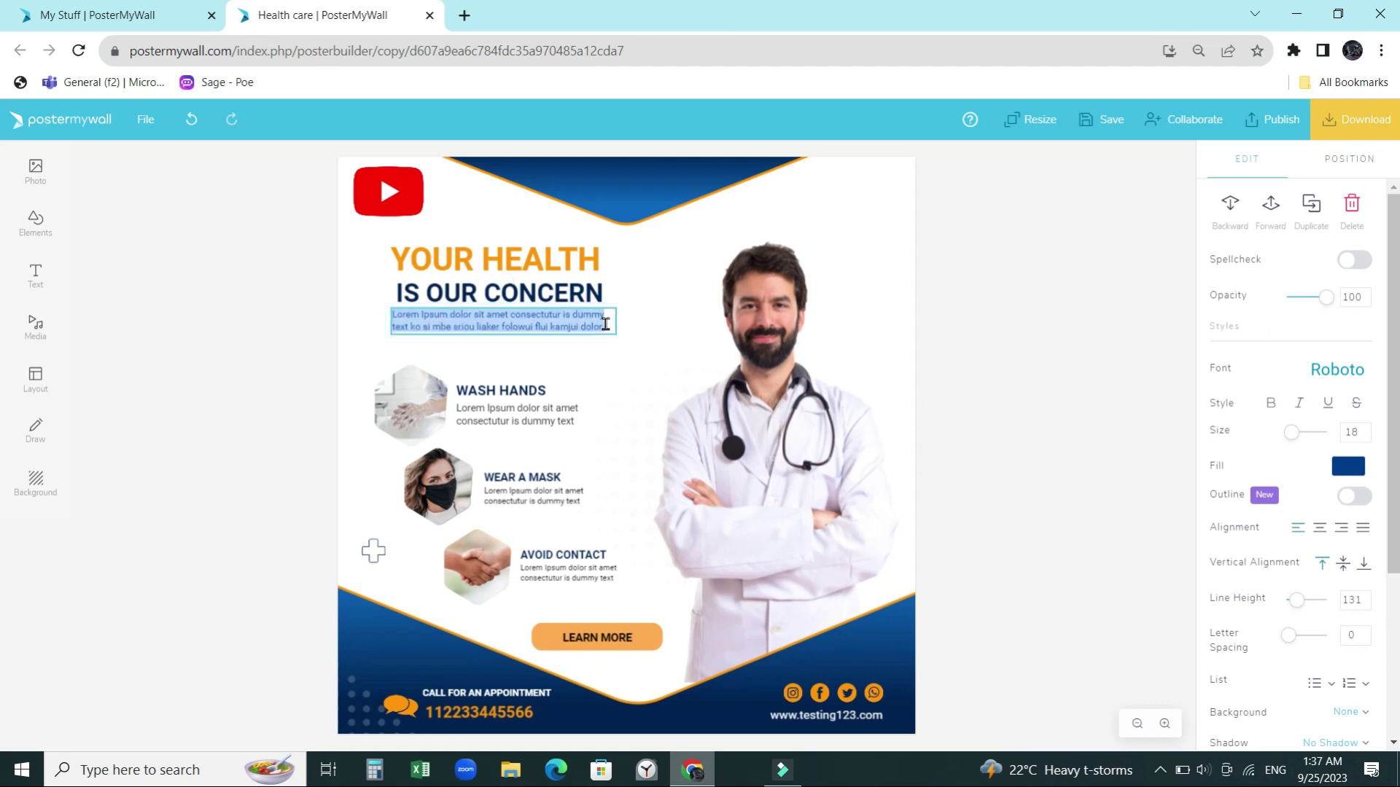
type("You")
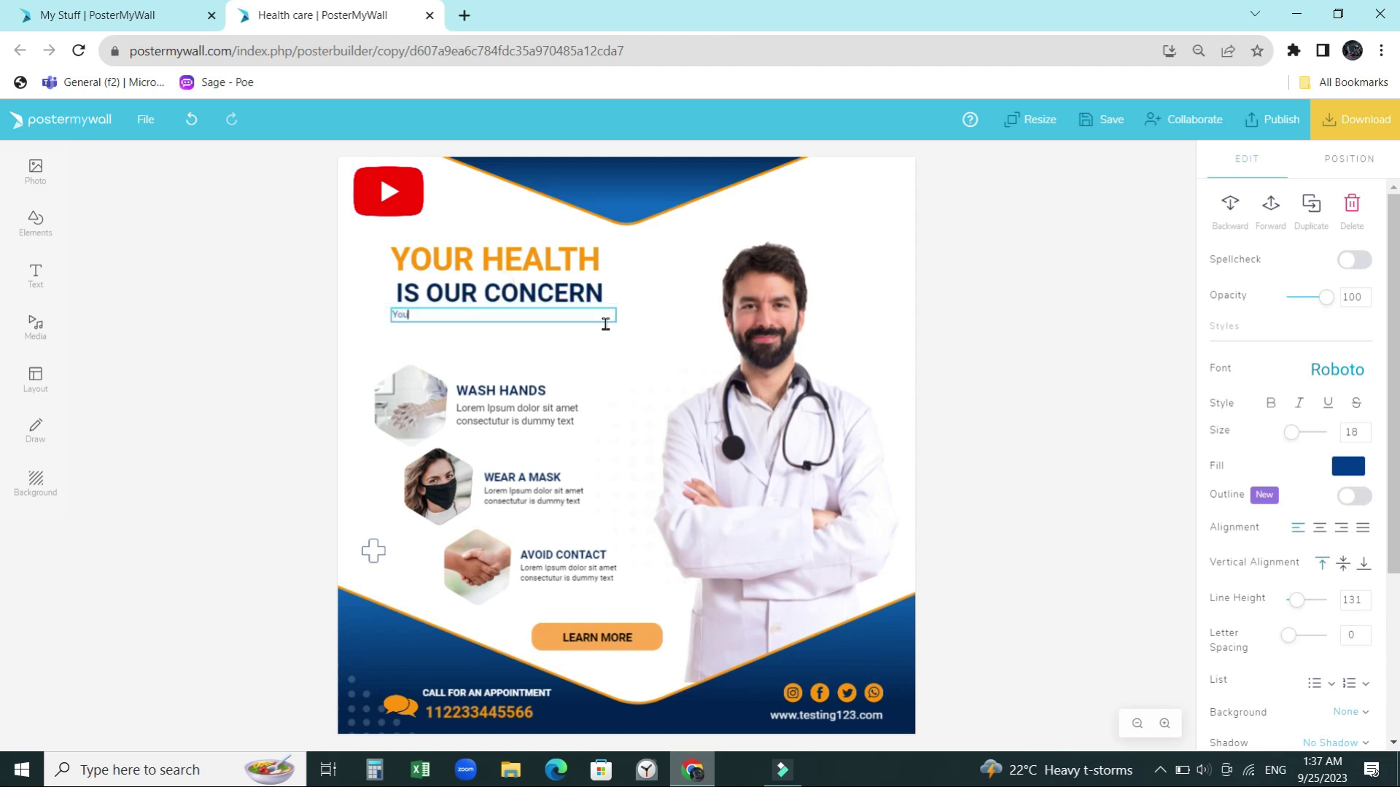
type(" can almo")
type("st ed")
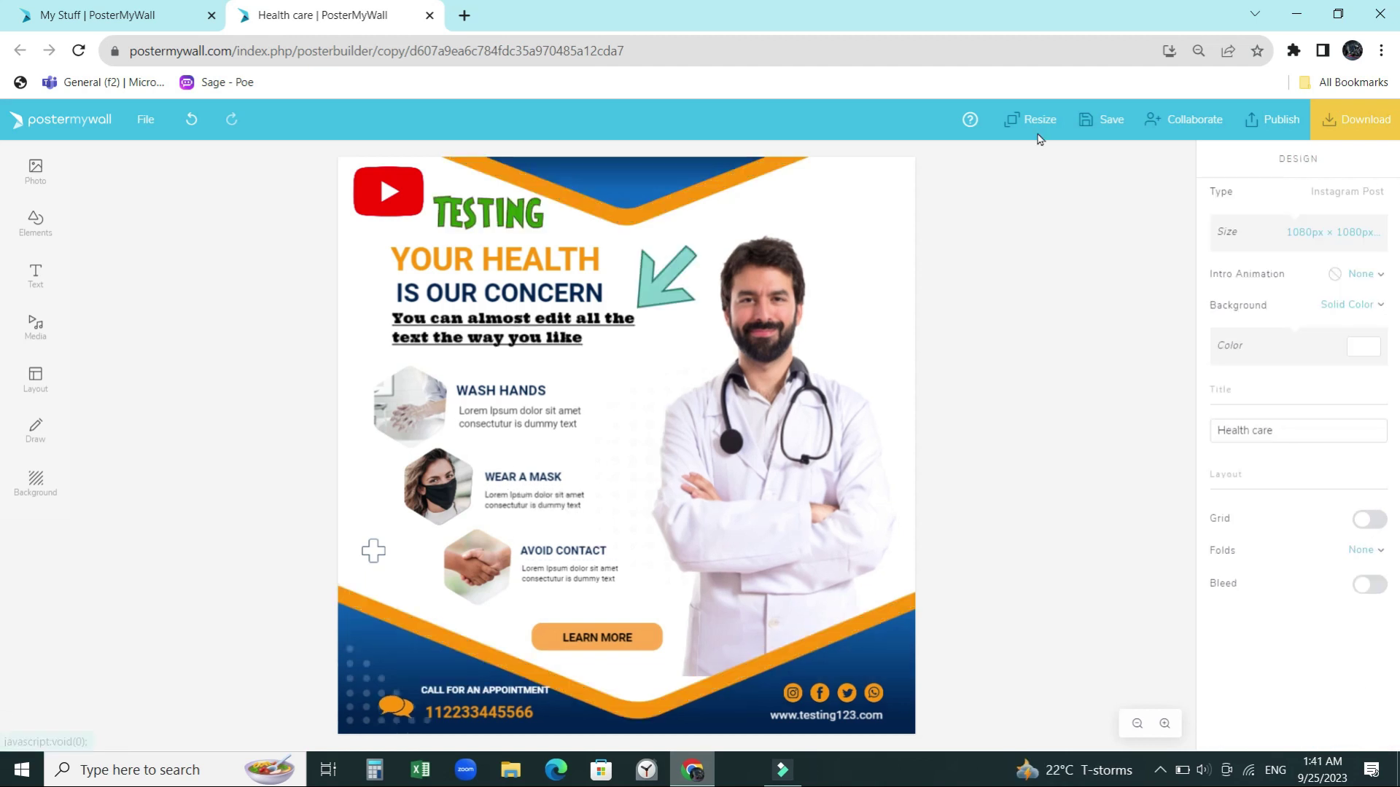
left_click(1038, 136)
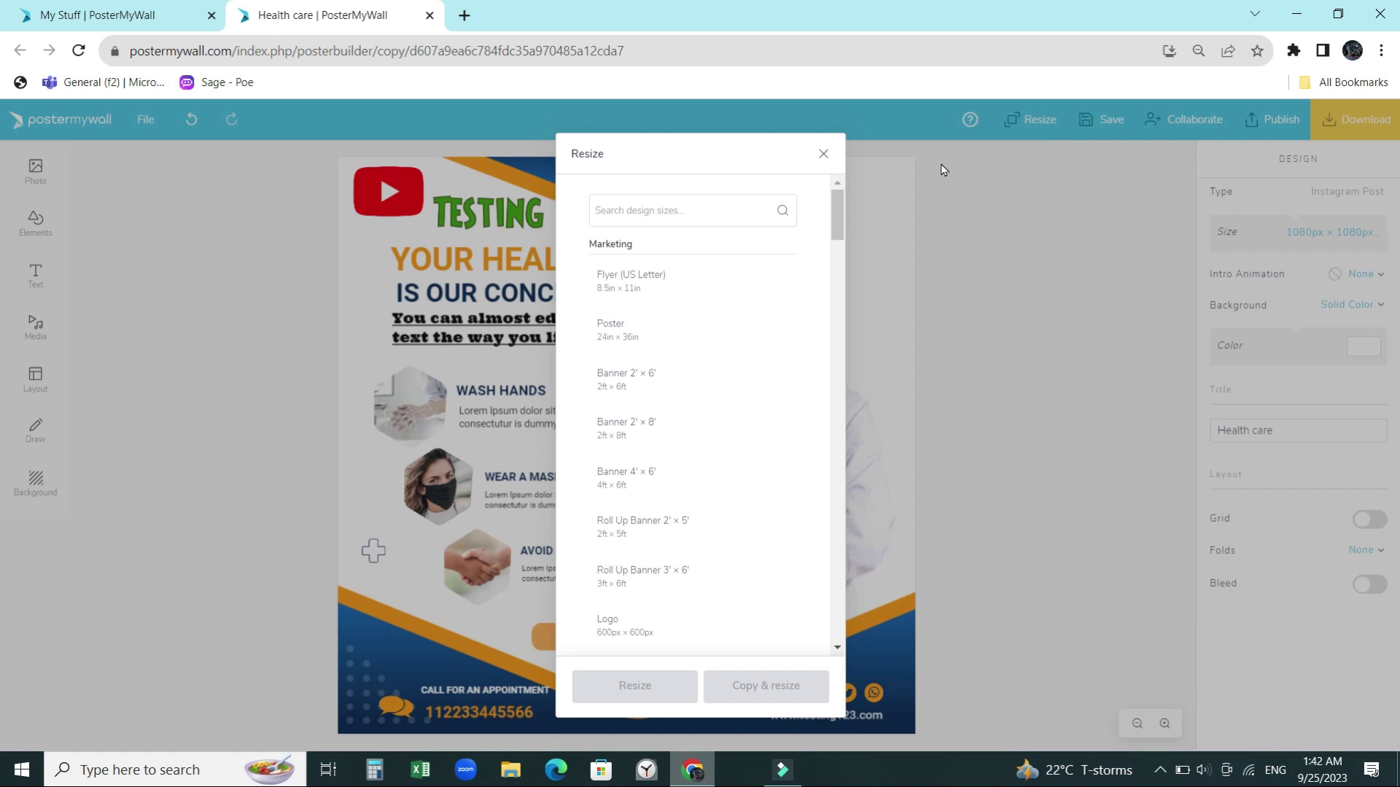
- Resize the design to the Instagram Post size, 1080px × 1080px
left_click(665, 216)
type("Youtube")
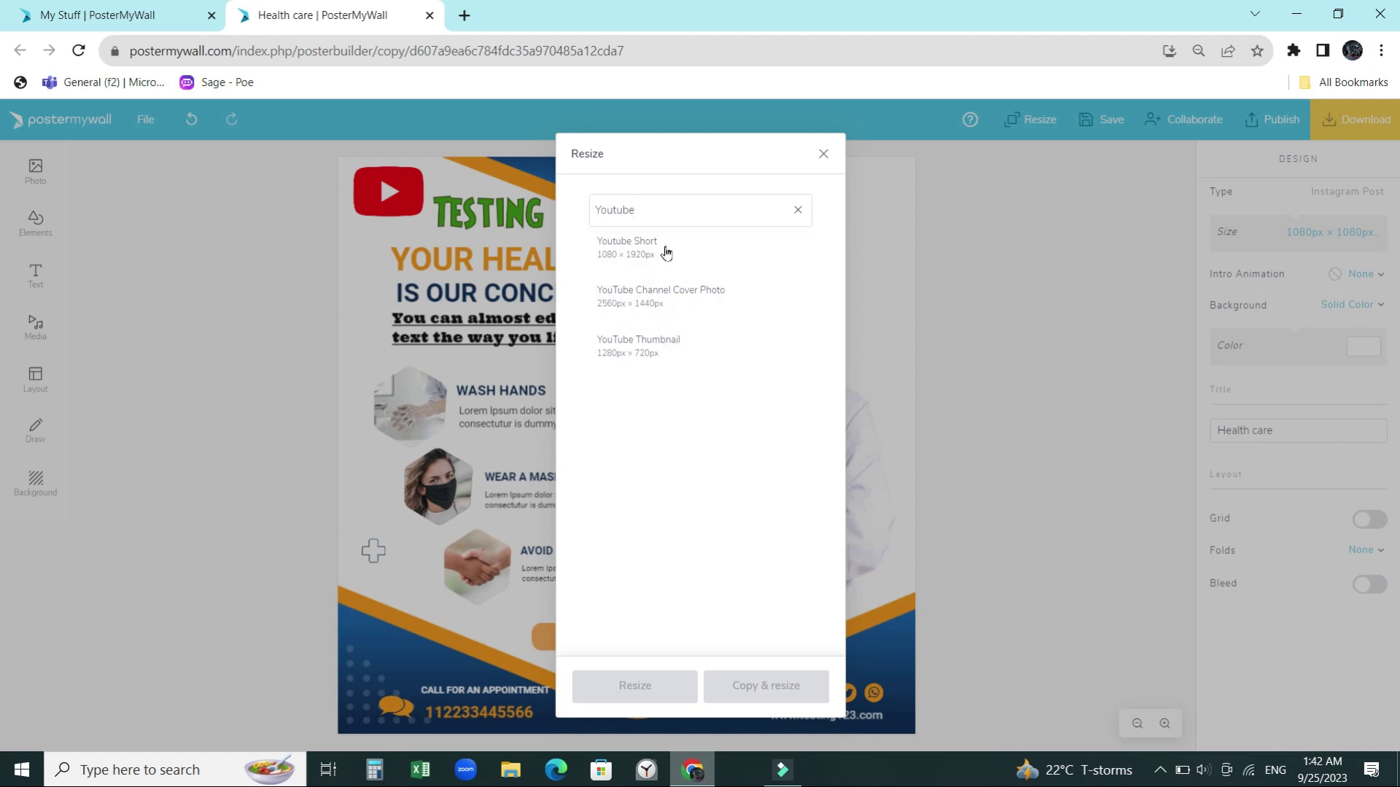
key("BackSpace")
key("BackSpace")
key("BackSpace")
key("BackSpace")
key("BackSpace")
key("BackSpace")
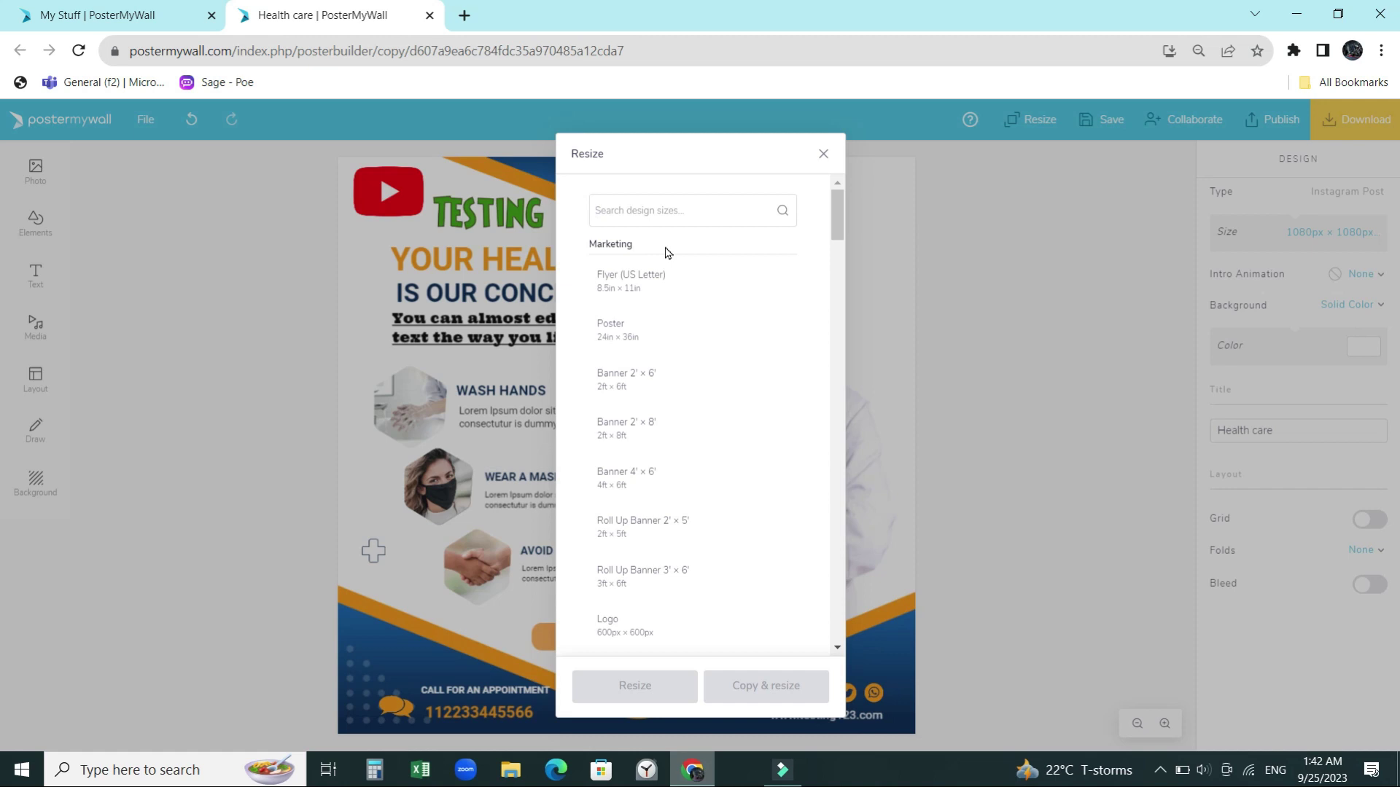
type("Face")
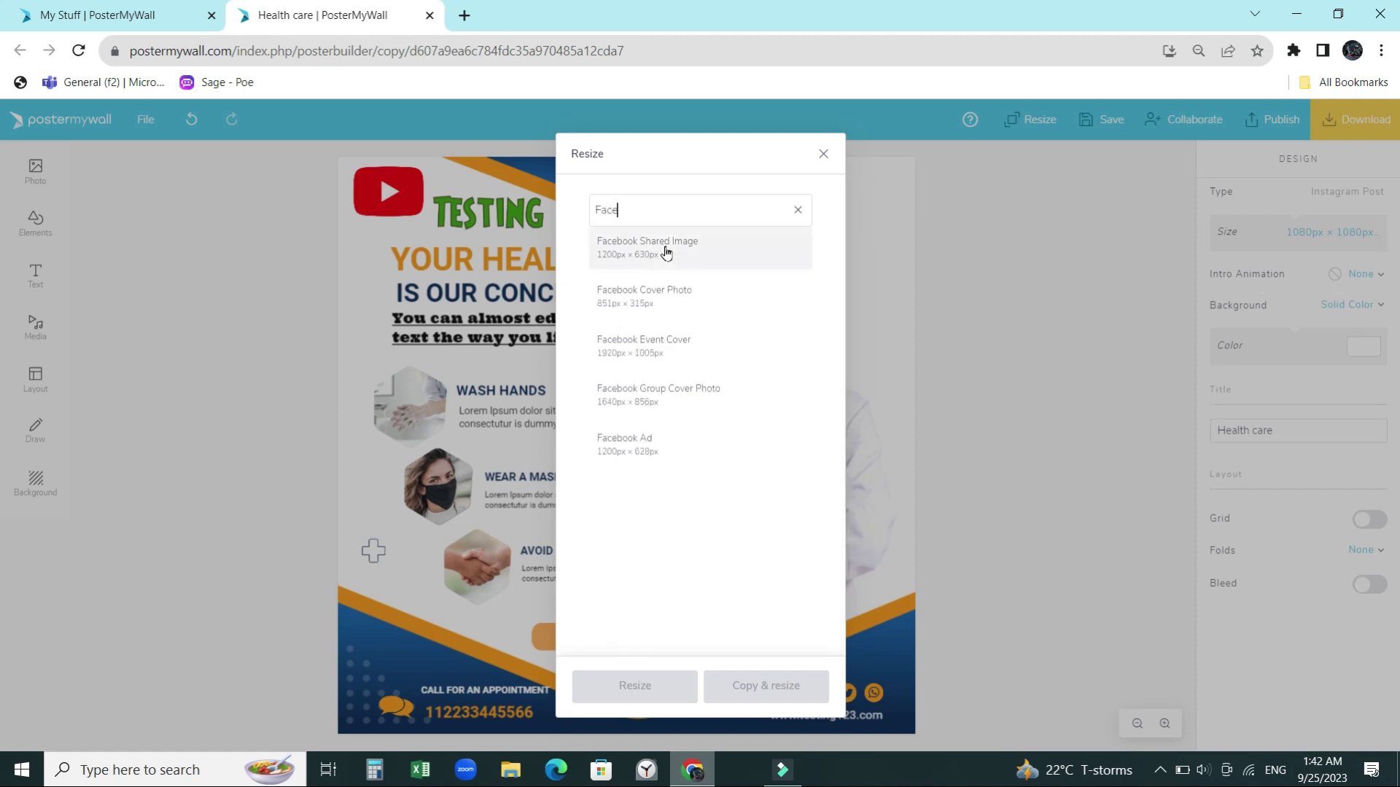
type("book")
key("BackSpace")
key("BackSpace")
key("BackSpace")
key("BackSpace")
key("BackSpace")
key("BackSpace")
key("BackSpace")
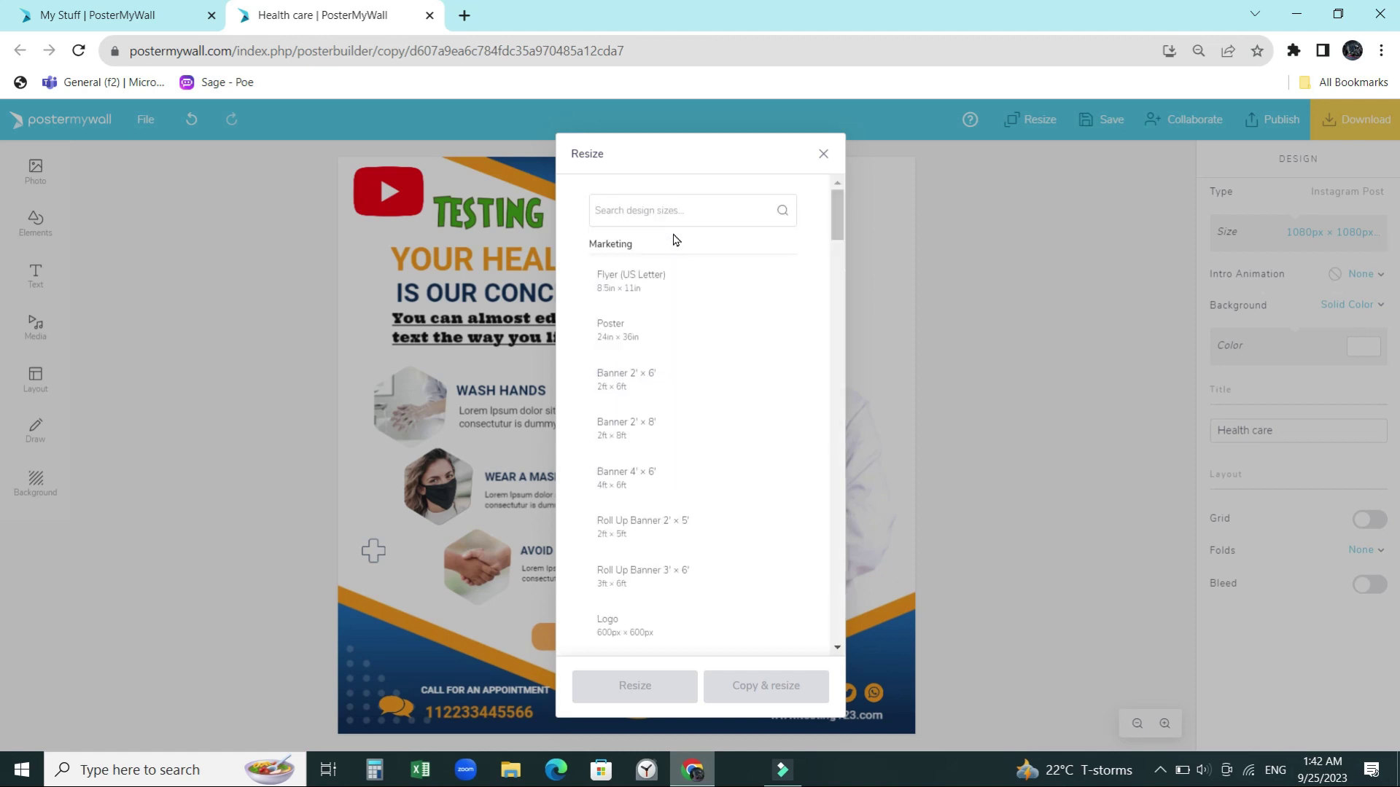
type("Insta")
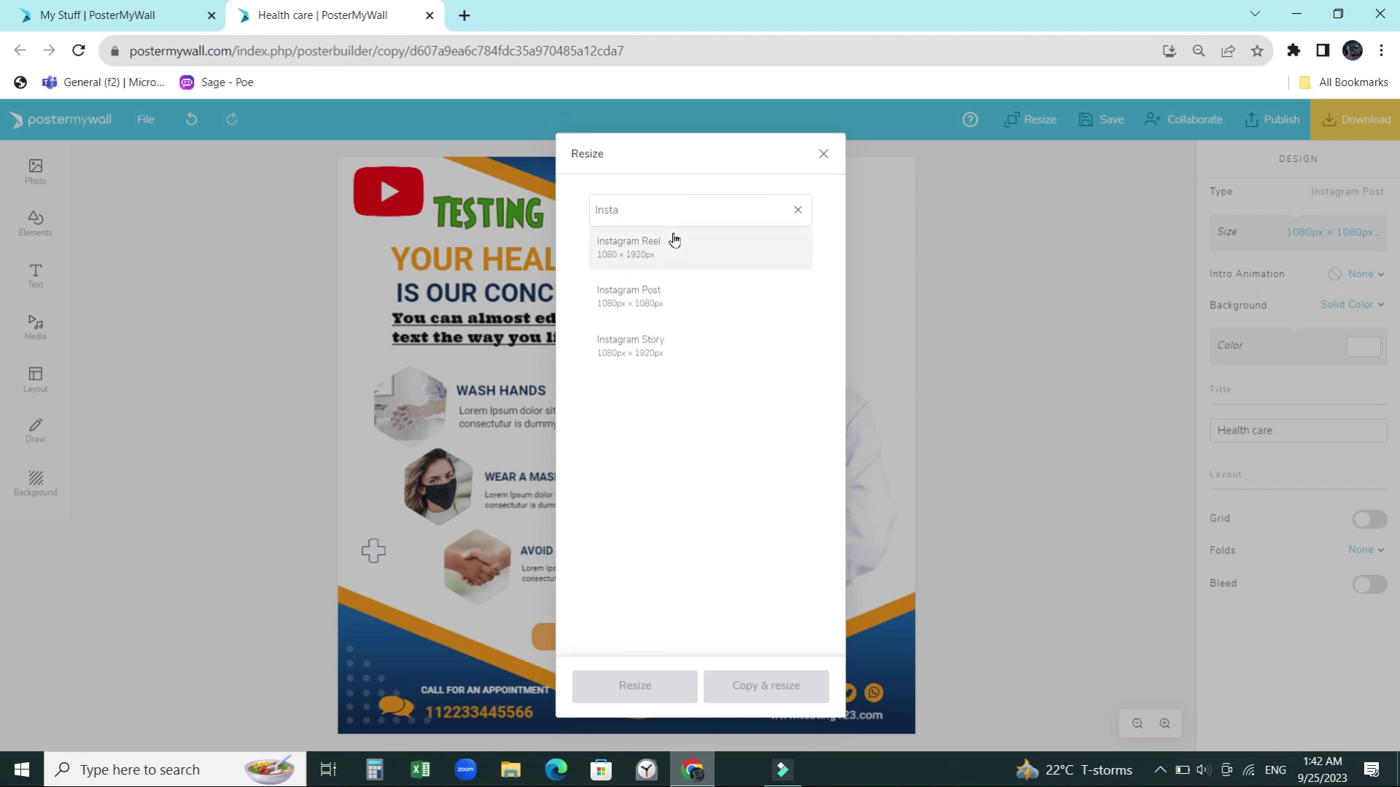
left_click(671, 301)
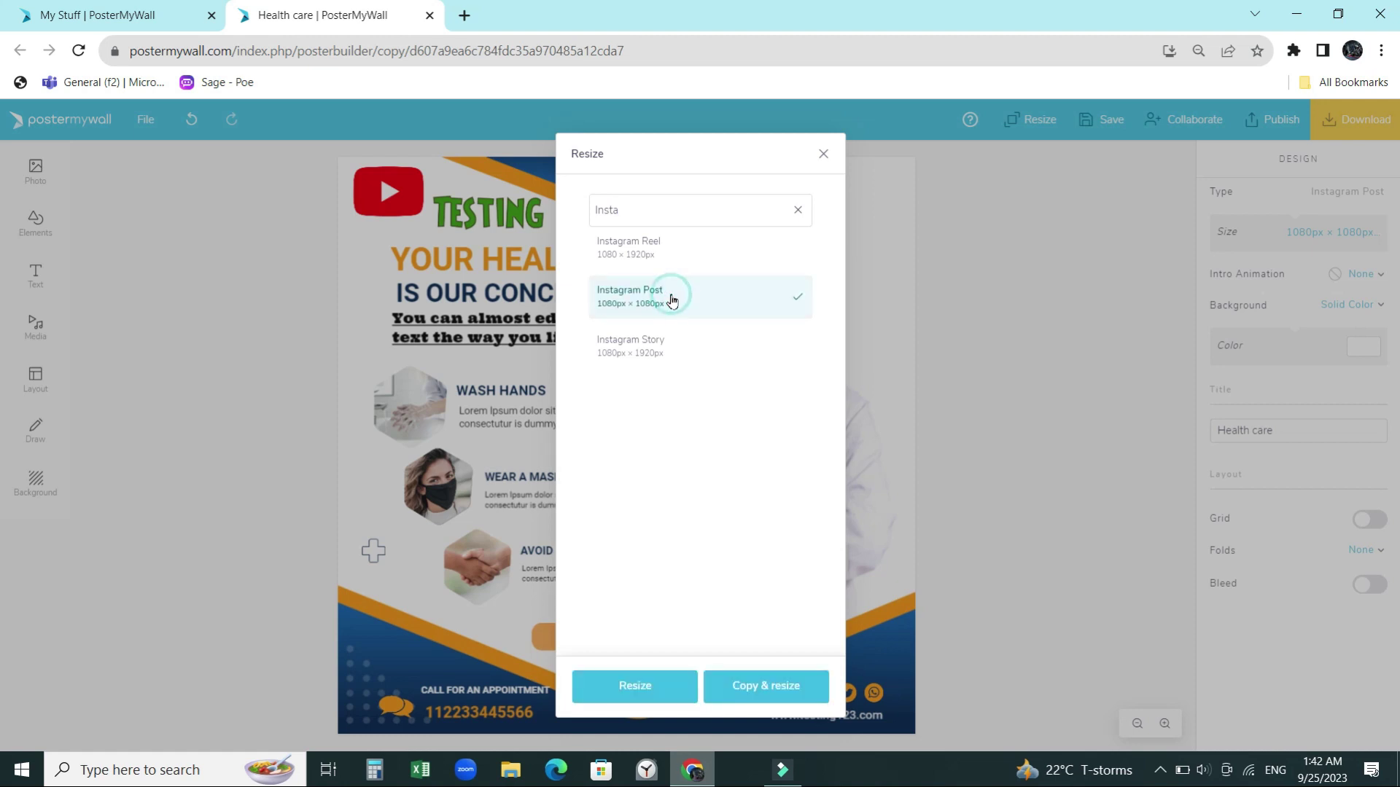
left_click(672, 690)
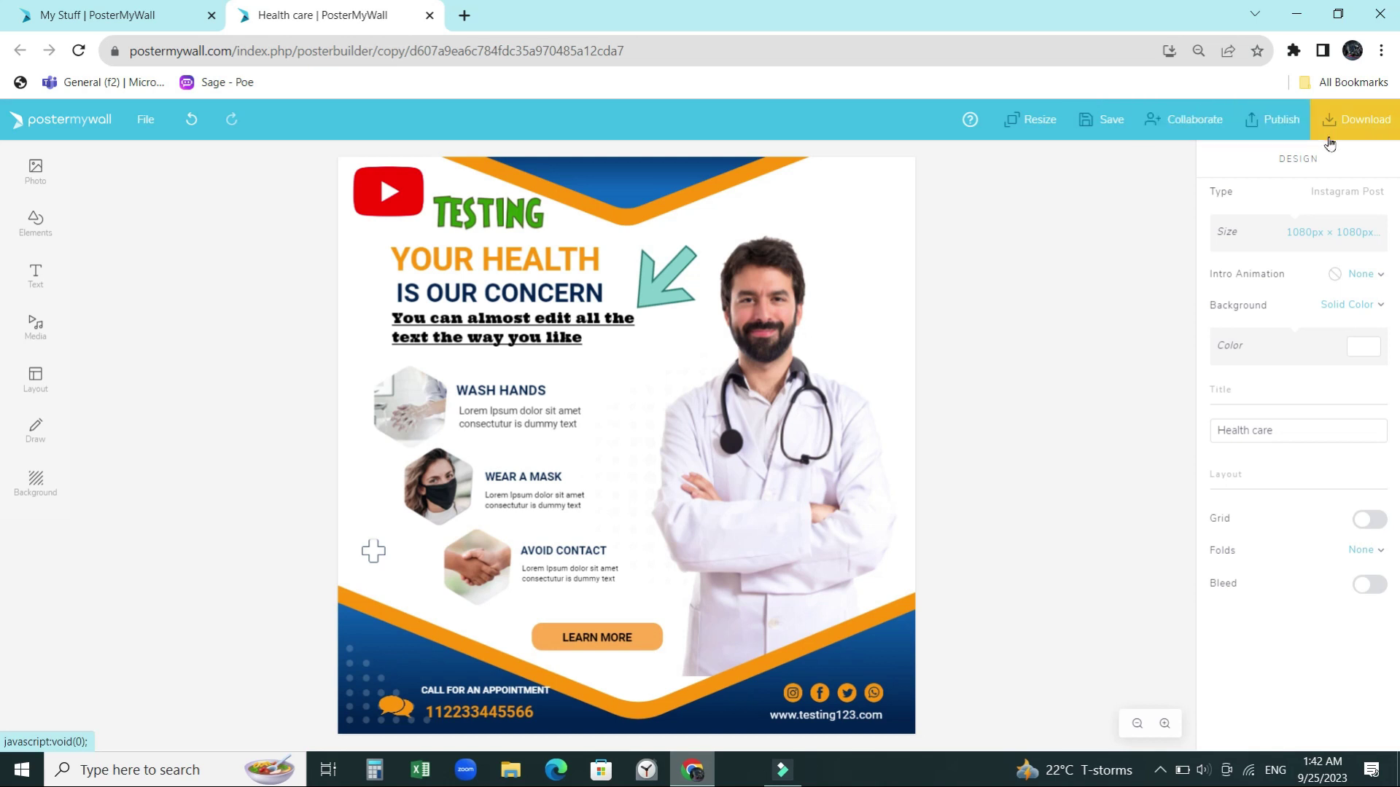
- Check the Download options with JPG file type and Publish tab, then close the dialog
left_click(1330, 143)
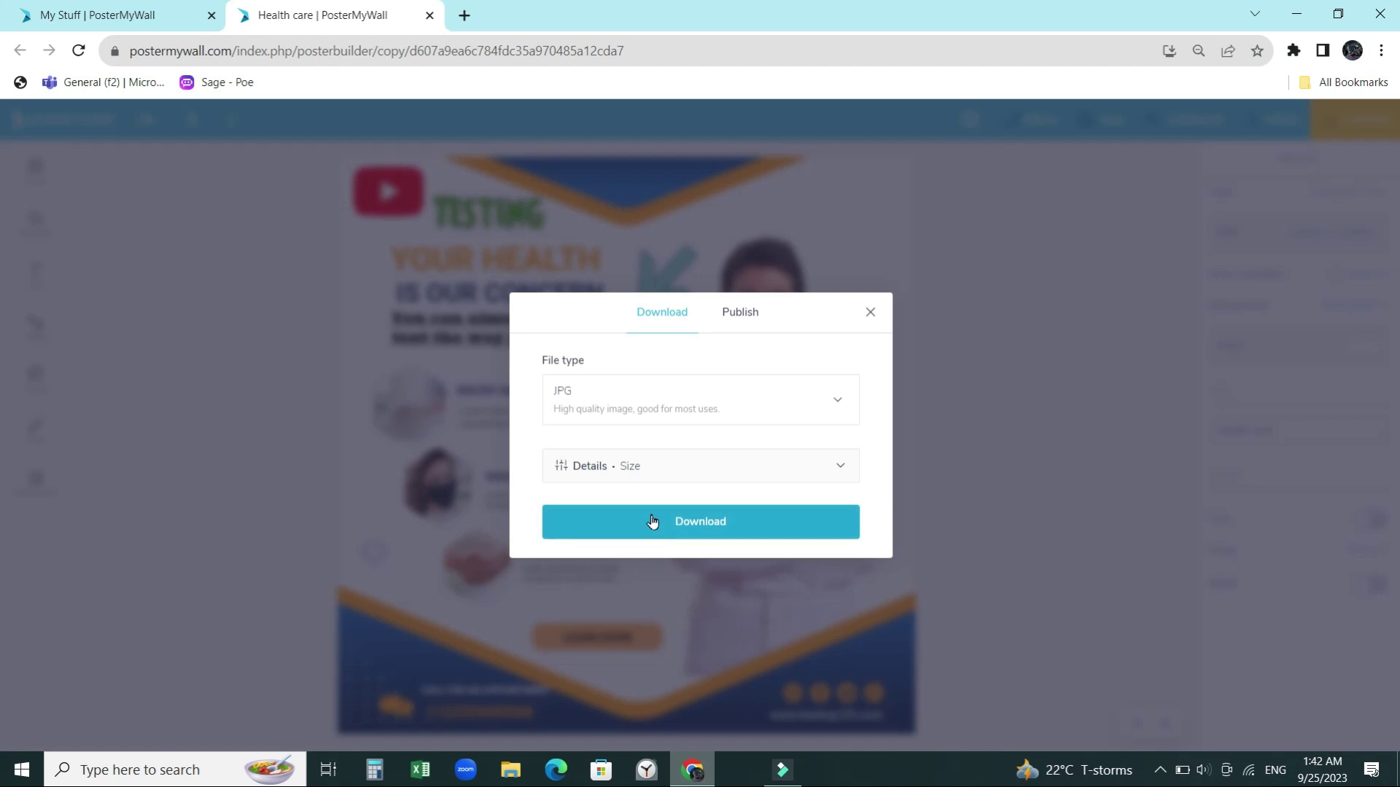
left_click(727, 313)
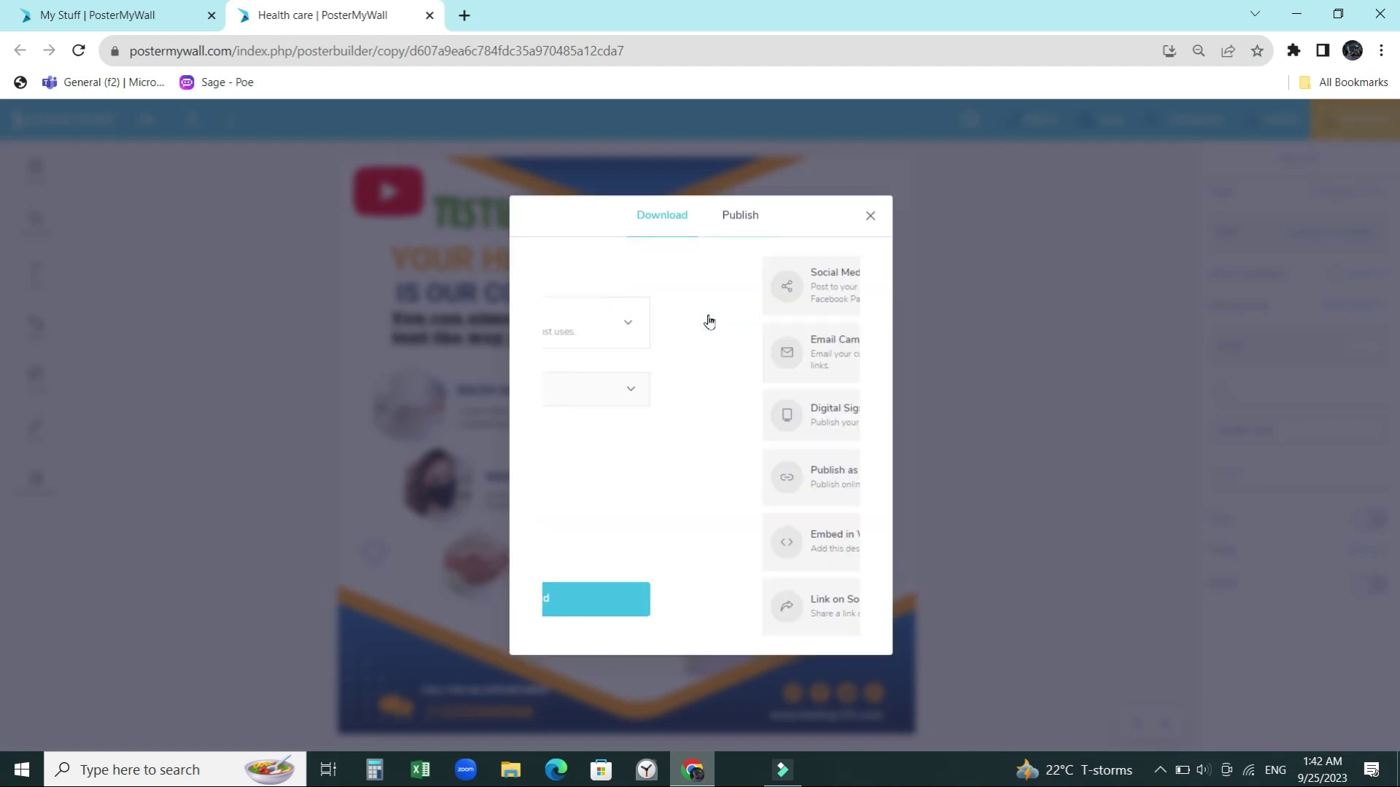
left_click(662, 230)
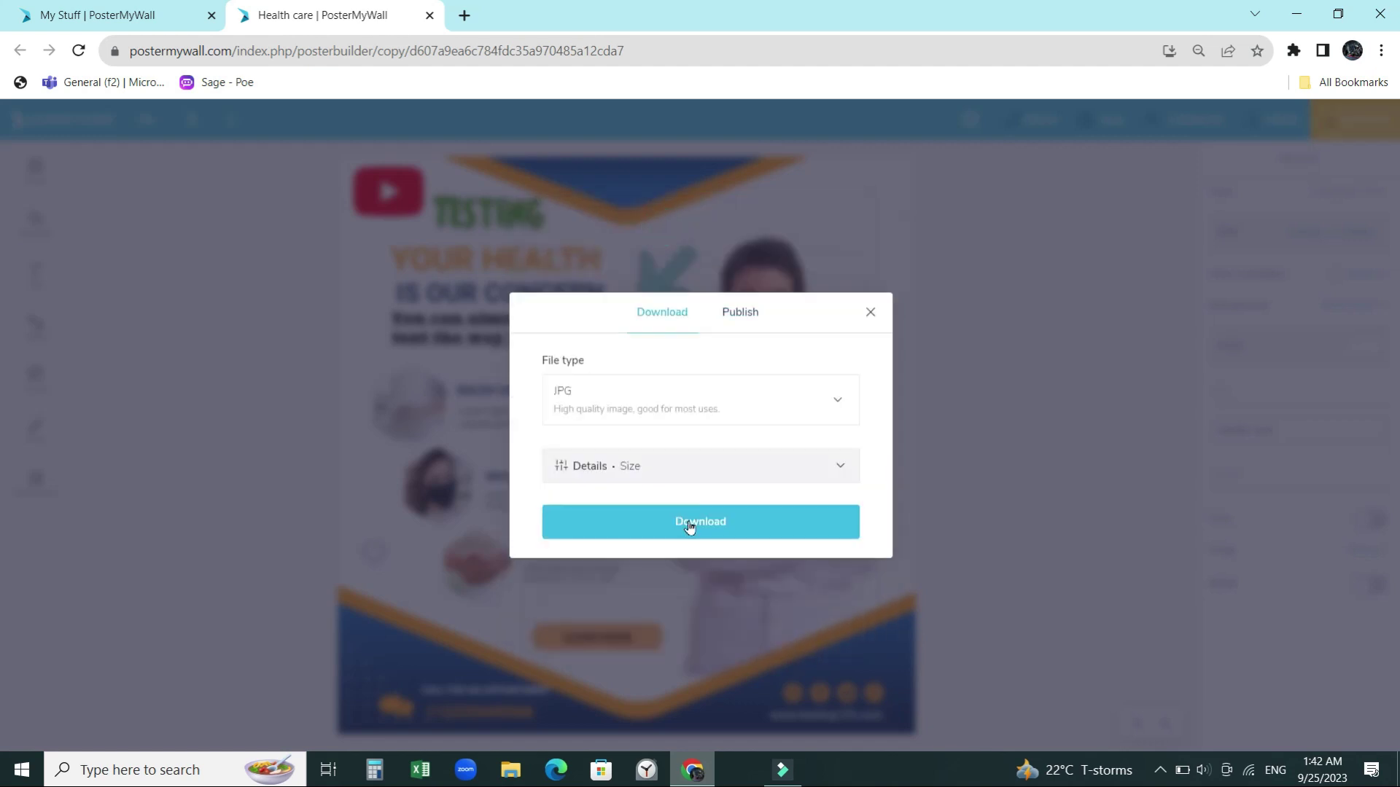
left_click(865, 319)
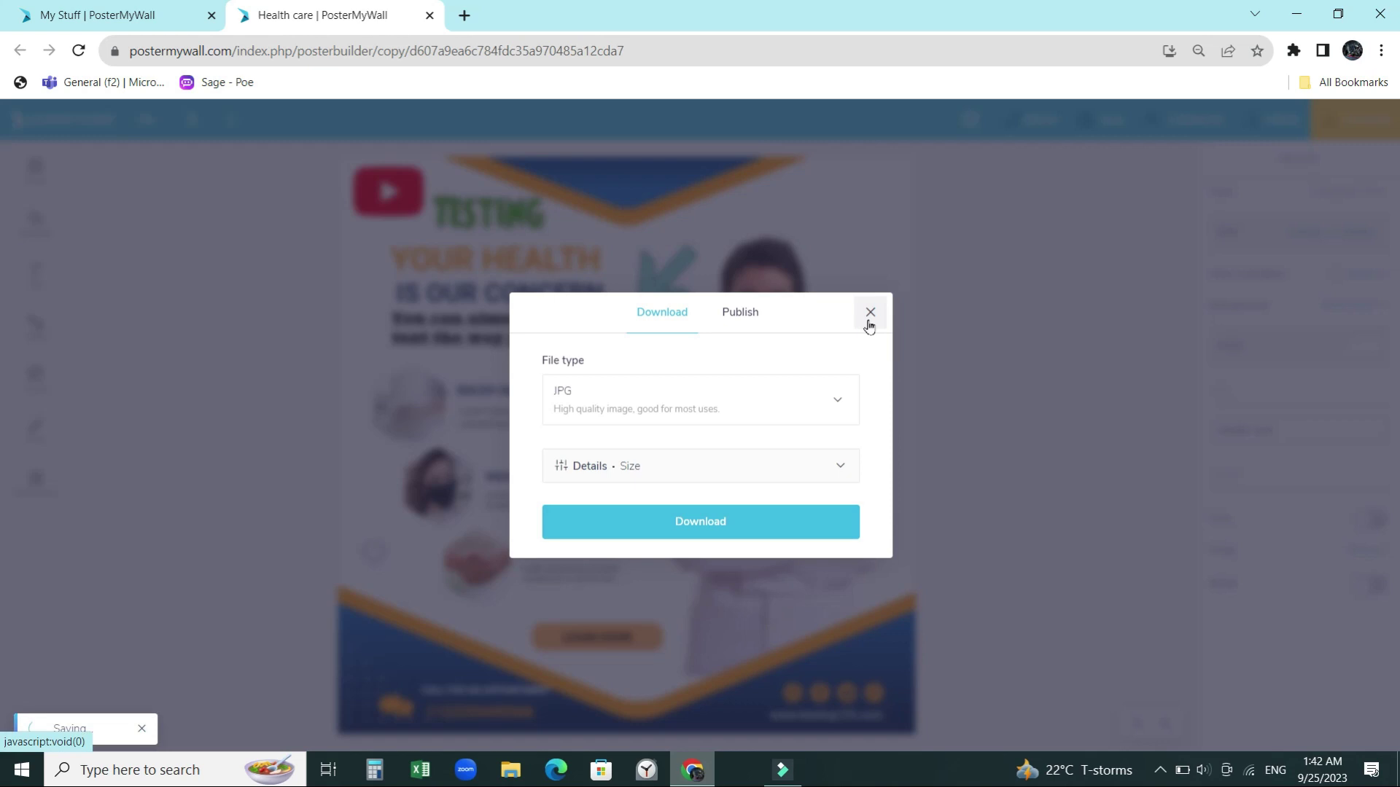
left_click(869, 326)
- Dismiss the download options and apply Remove Background to the YouTube logo image
left_click(869, 325)
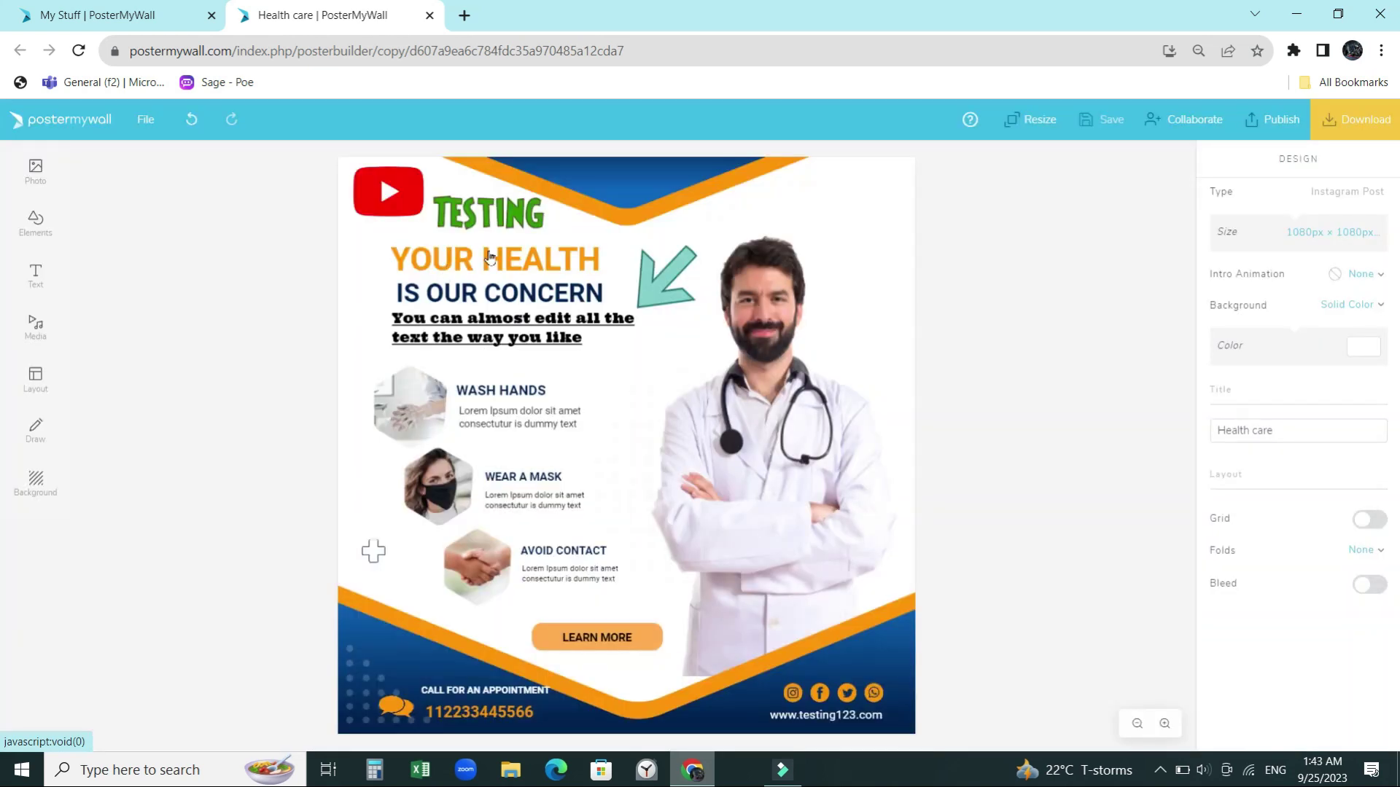
left_click(383, 191)
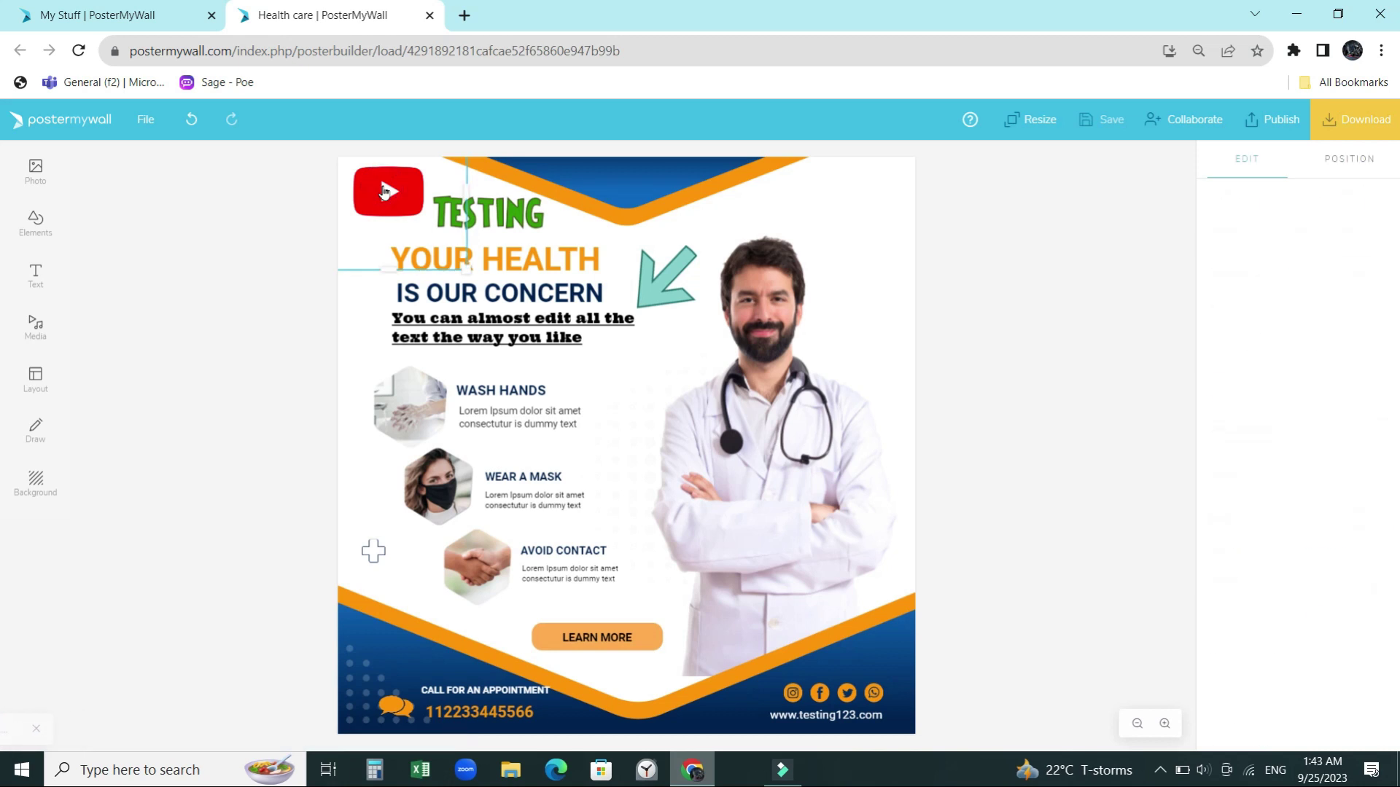
left_click(1250, 417)
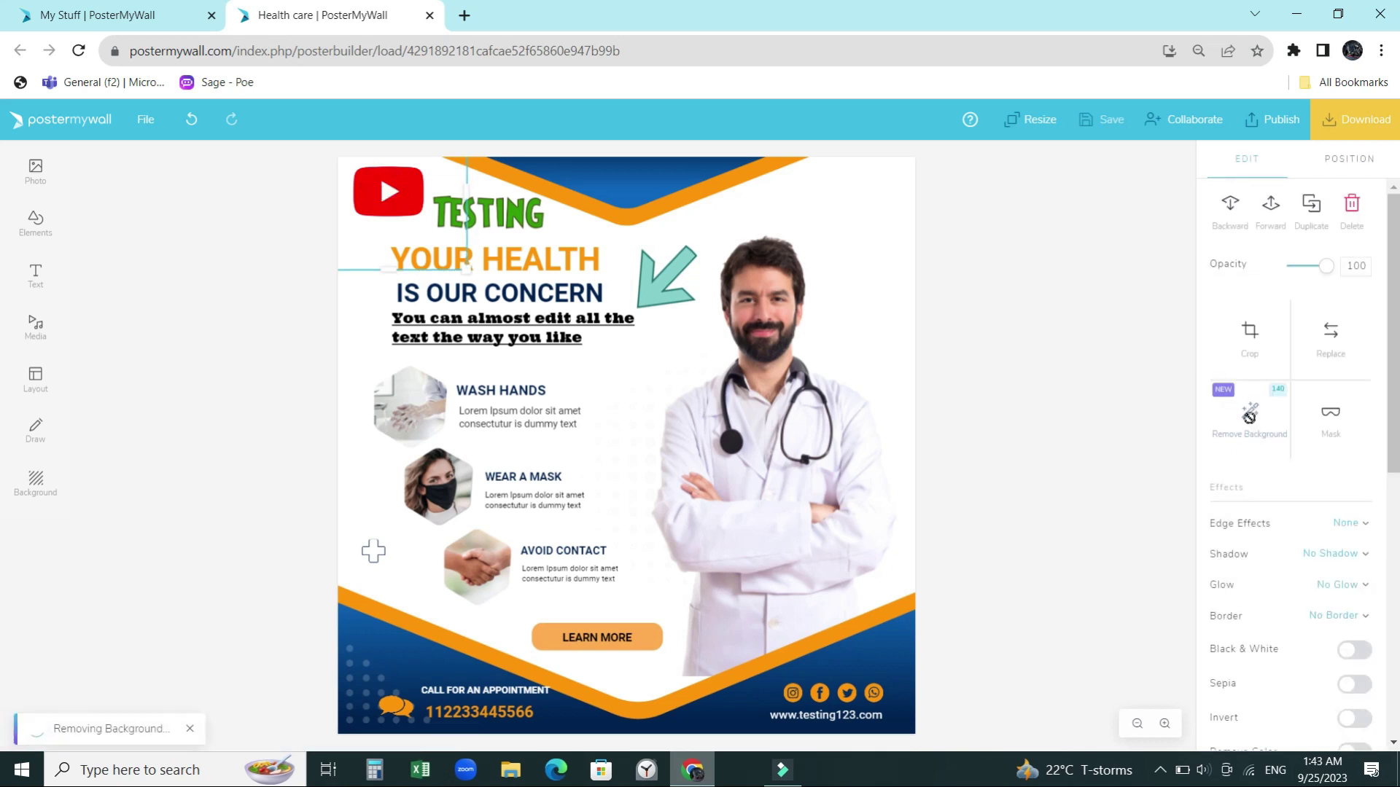